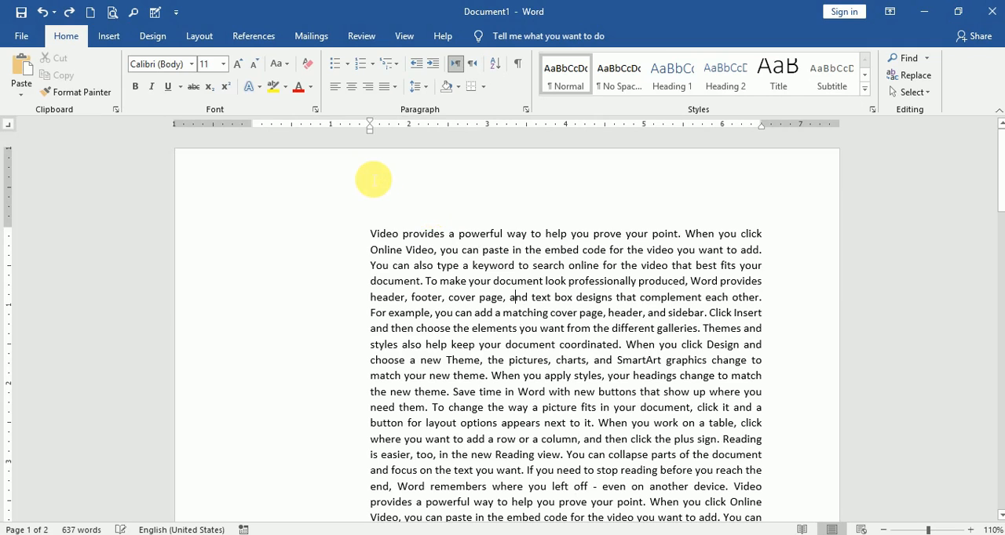
Remove the left indent from the first paragraph
key("ctrl+shift+m")
key("ctrl+shift+m")
key("ctrl+shift+m")
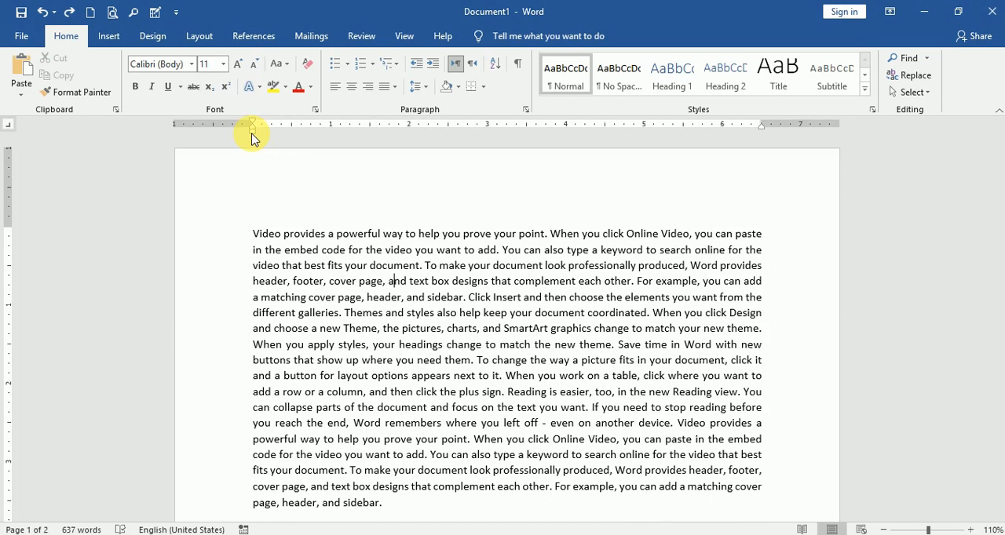
Indent only the first line of the first paragraph by 1.5 inches
mouse_move(253, 137)
left_mouse_down()
mouse_move(521, 147)
mouse_move(500, 158)
mouse_move(252, 153)
left_mouse_up()
mouse_move(761, 132)
left_mouse_down()
mouse_move(518, 149)
mouse_move(766, 158)
left_mouse_up()
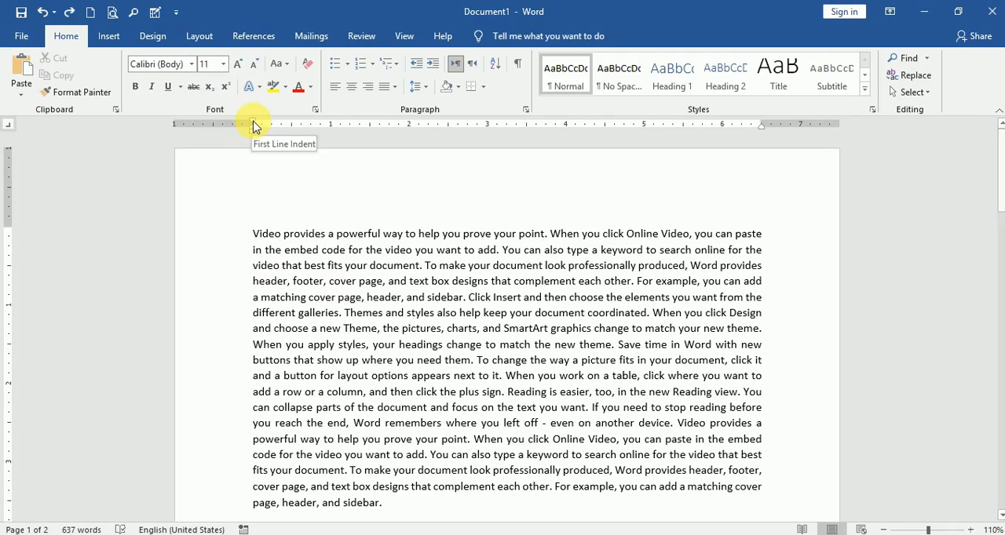
left_click_drag(254, 127, 370, 128)
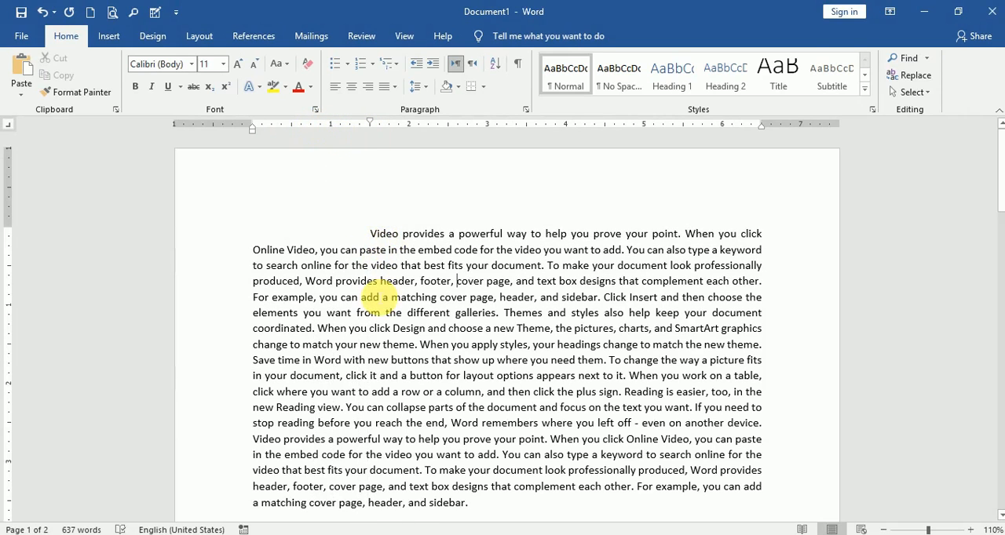
Give the second paragraph a 1-inch hanging indent, keeping its first line at the margin
scroll(377, 298, "down", 6)
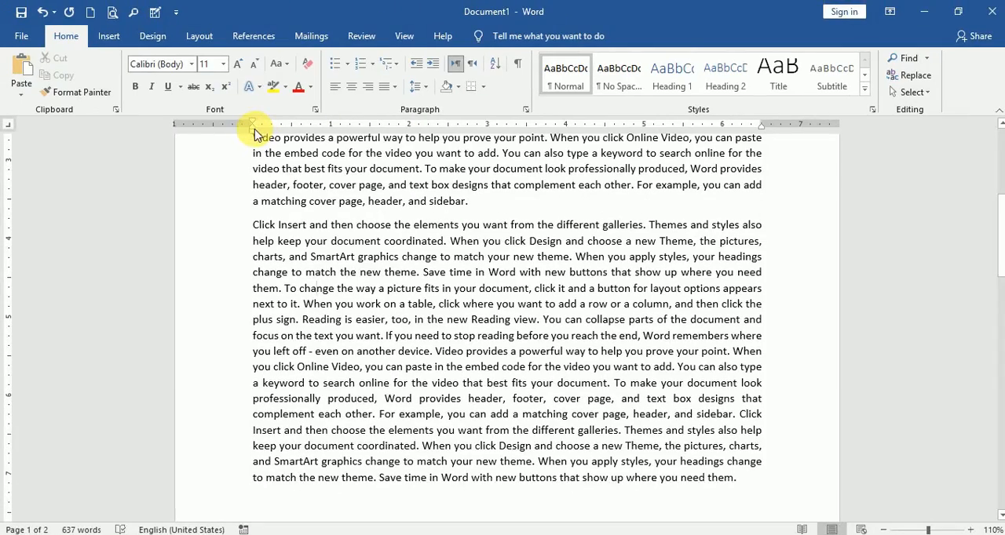
mouse_move(252, 131)
left_mouse_down()
mouse_move(315, 132)
mouse_move(330, 149)
left_mouse_up()
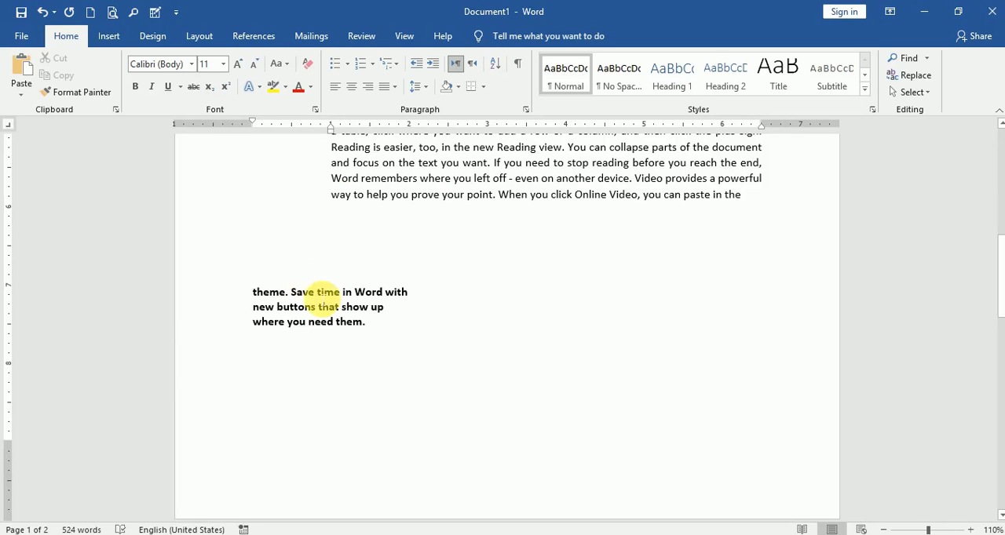
Try right alignment on the bold three-line text, restore left alignment and set its left indent to 4.5 inches
left_click_drag(369, 323, 252, 292)
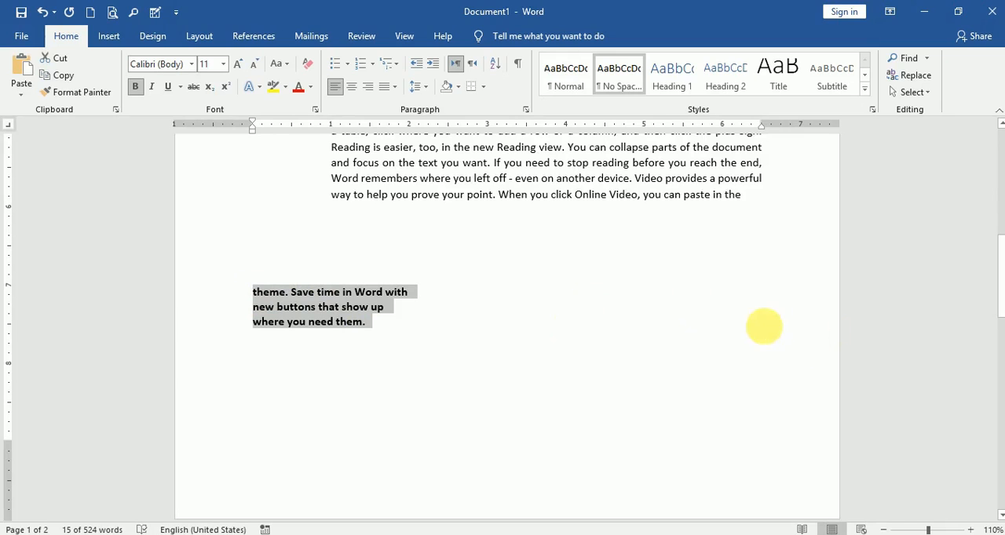
left_click(368, 86)
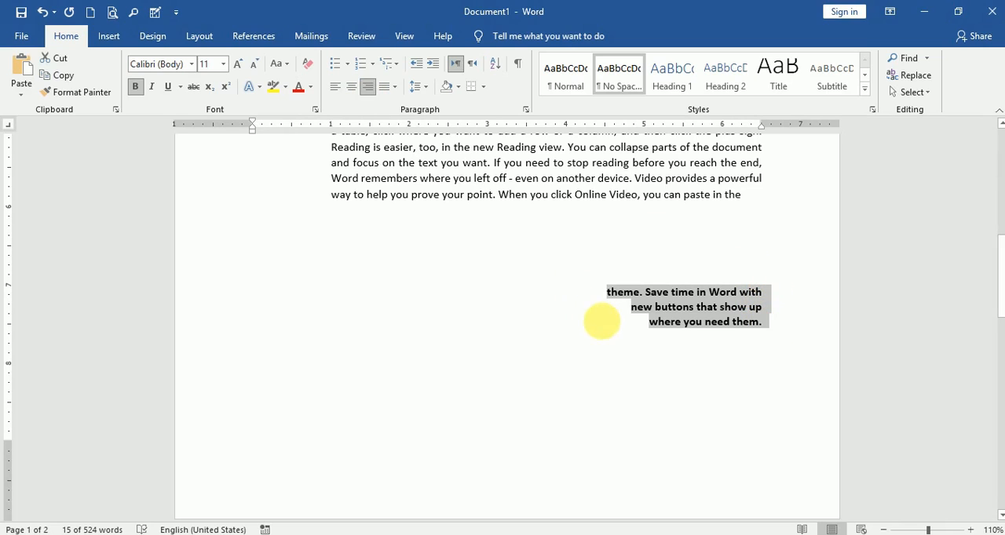
key("ctrl+l")
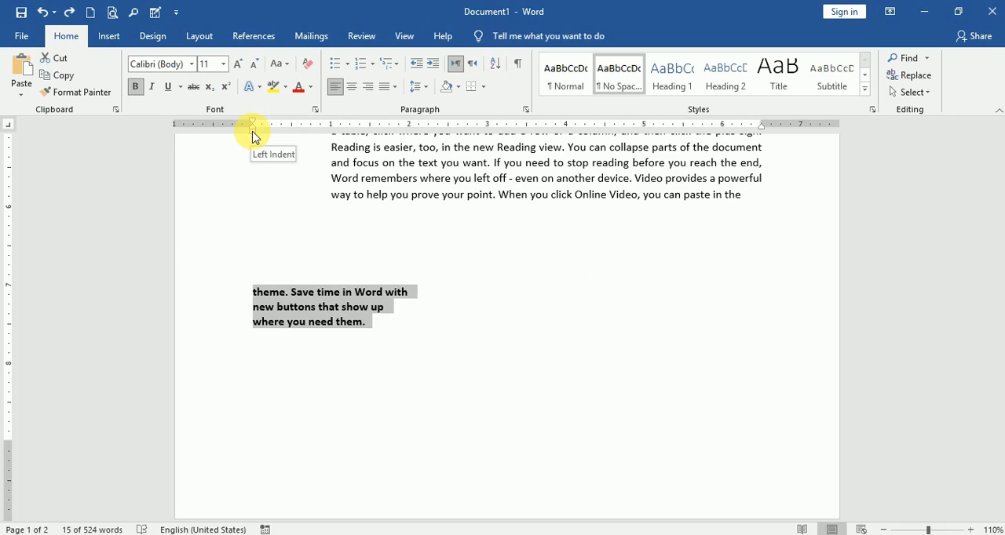
mouse_move(252, 125)
left_mouse_down()
mouse_move(254, 135)
mouse_move(376, 162)
mouse_move(620, 163)
mouse_move(606, 163)
left_mouse_up()
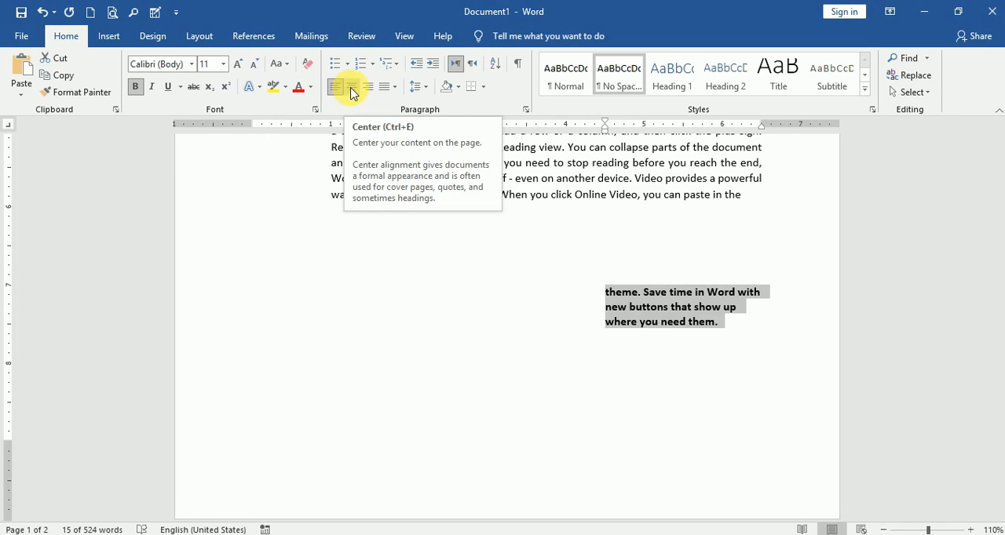
Compare centred, right, justified and left alignment on the indented bold text, finishing with centred
left_click(352, 93)
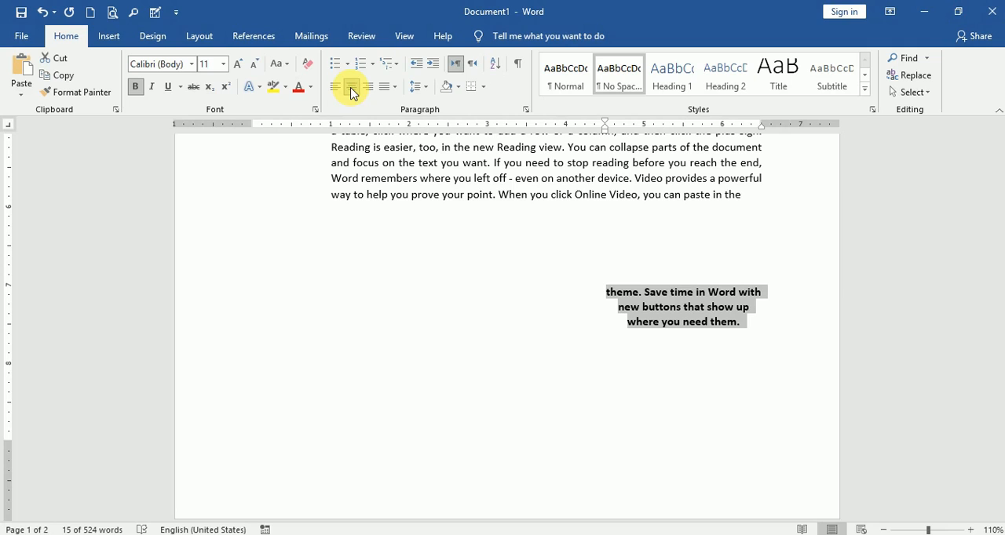
left_click(366, 86)
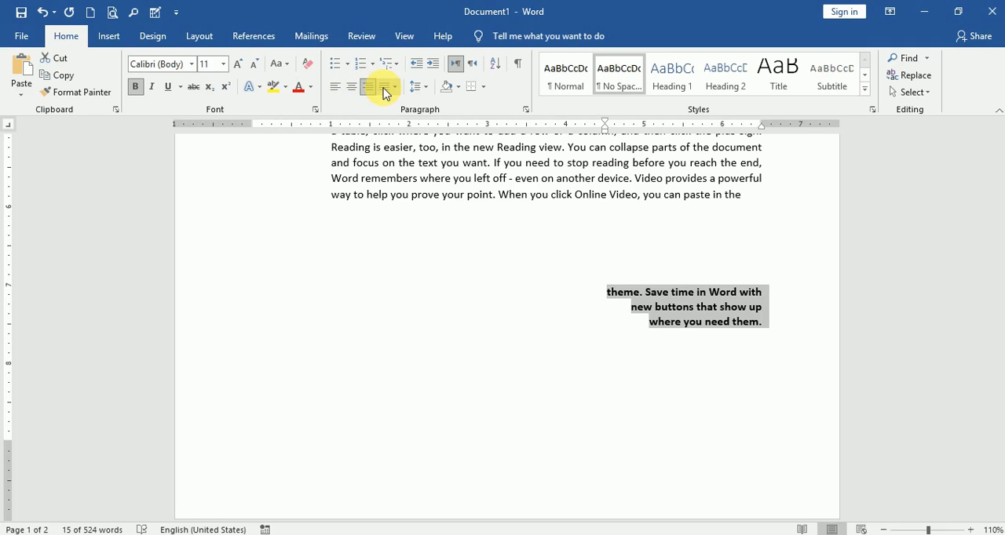
left_click(385, 91)
left_click(384, 105)
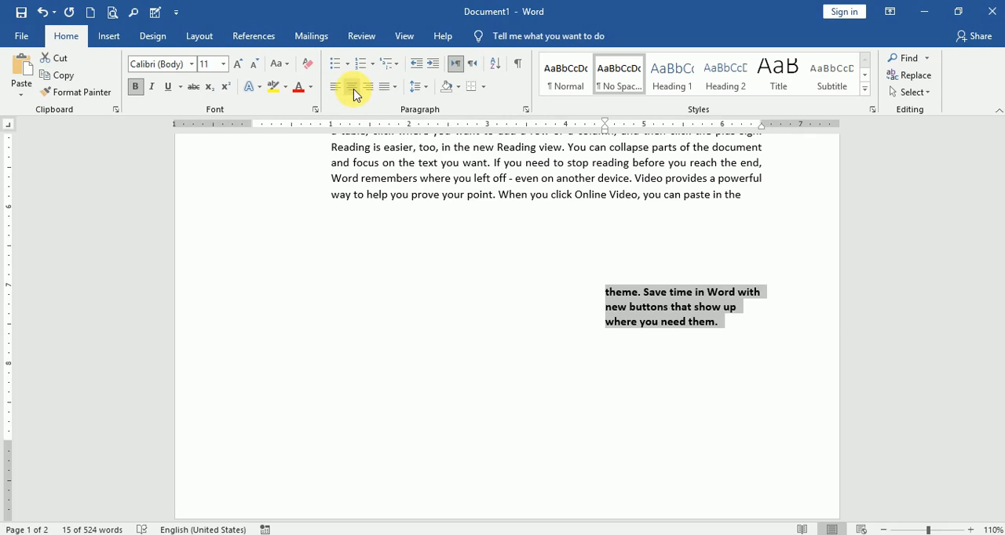
left_click(353, 89)
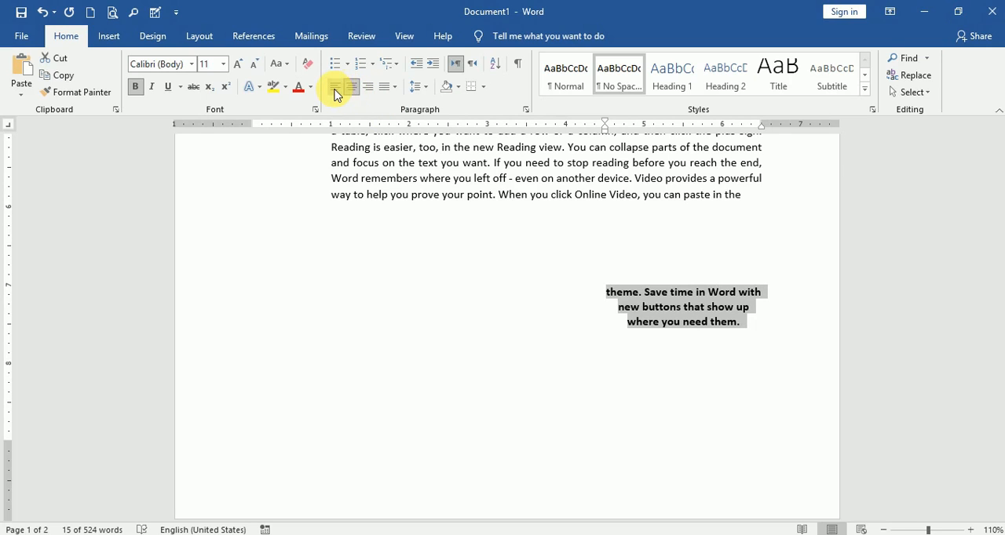
left_click(335, 89)
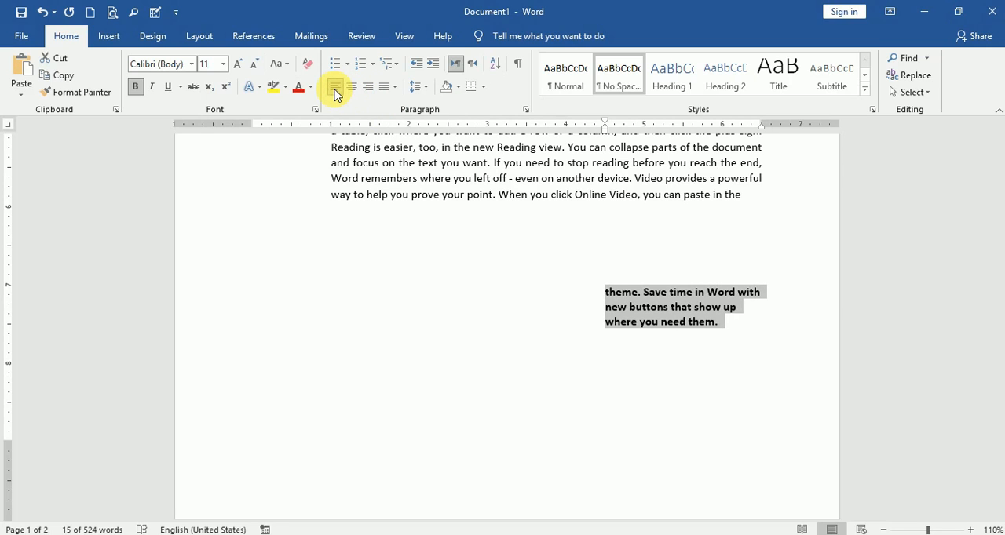
left_click(350, 90)
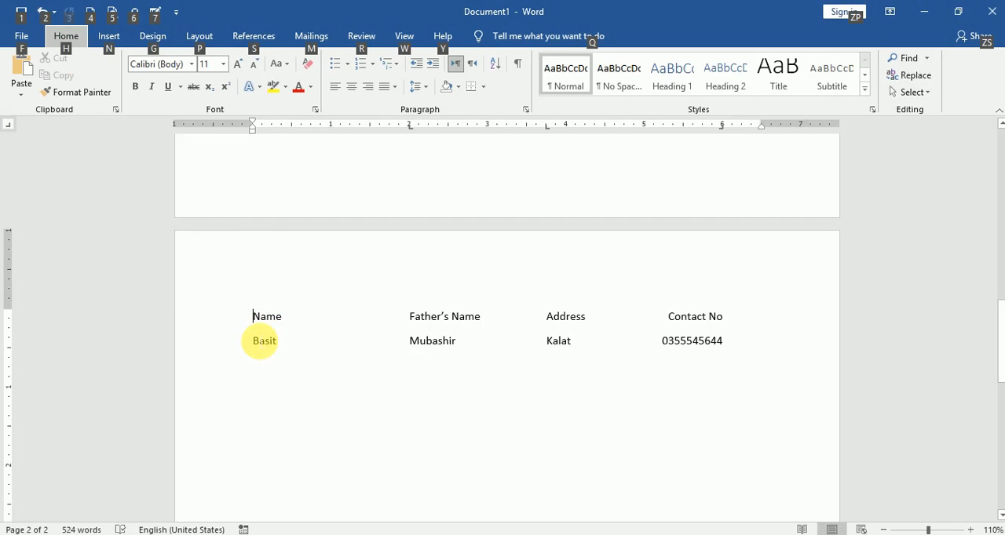
Enter the heading Name at the margin on an empty line below the existing contact list
key("alt")
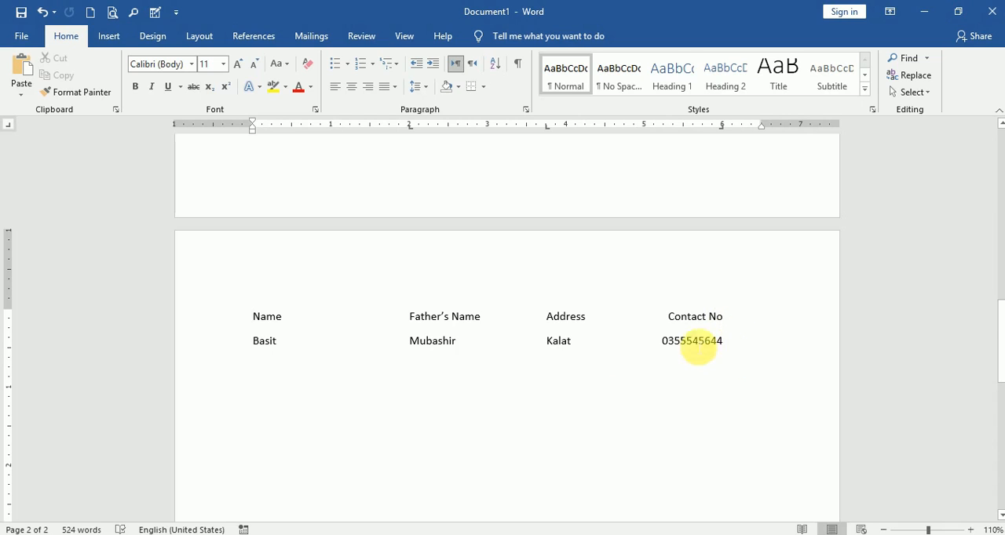
scroll(353, 352, "down", 3)
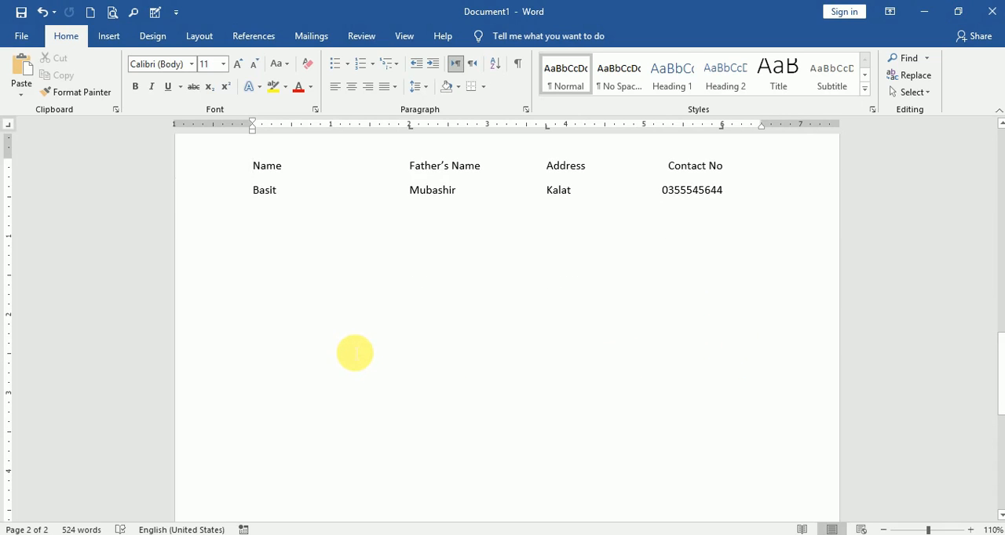
scroll(337, 358, "up", 3)
scroll(298, 337, "down", 3)
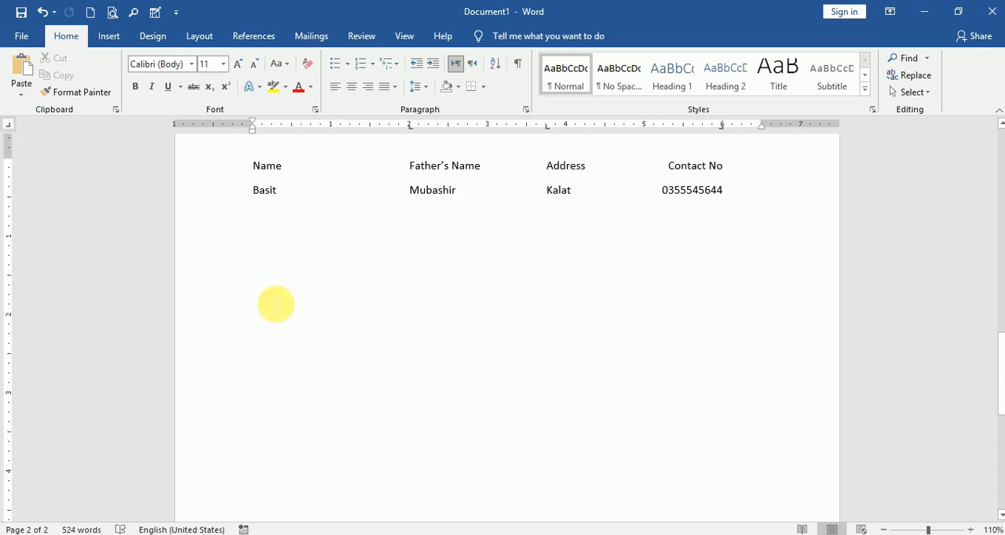
left_click(263, 326)
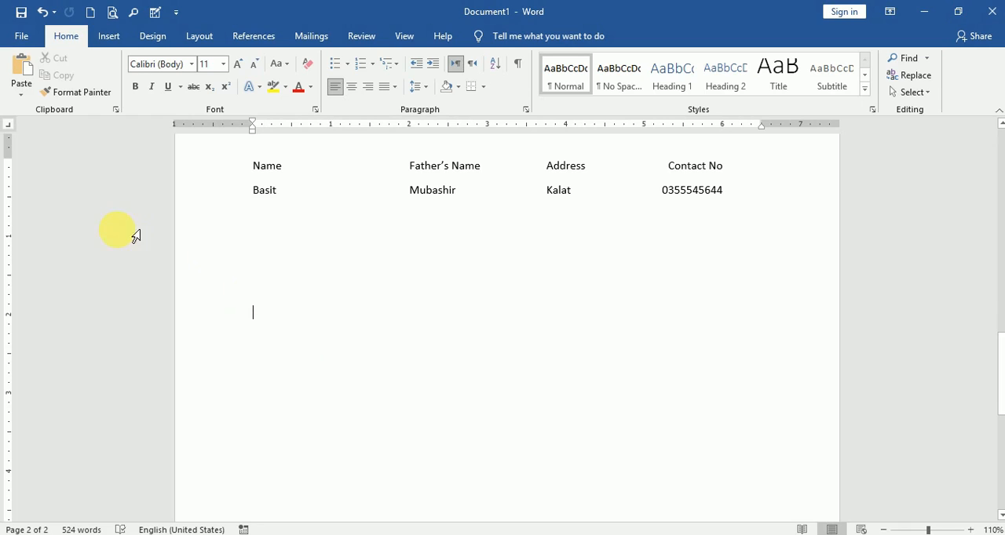
type("Name")
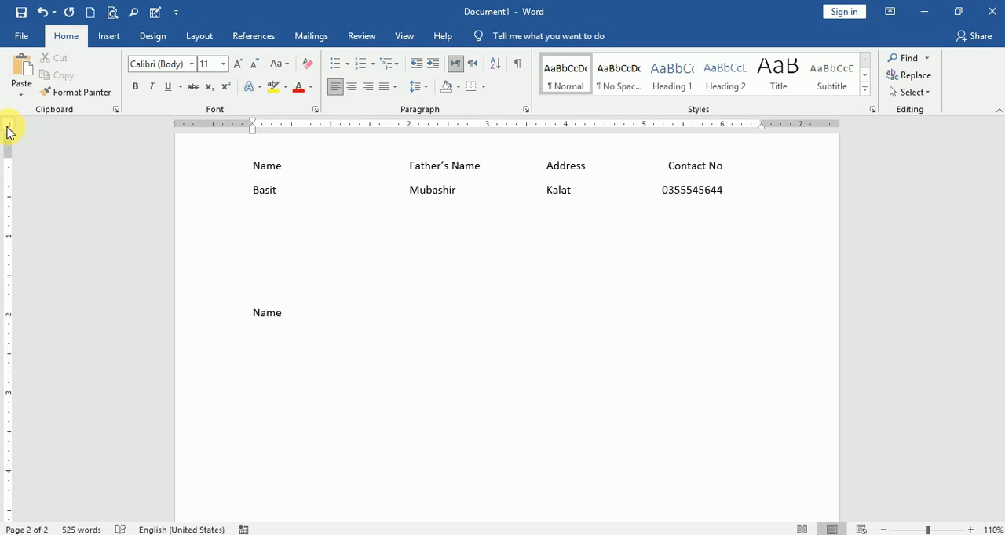
Add a left tab stop at 2 inches to the Name line and enter Father'sName at it
left_click(7, 126)
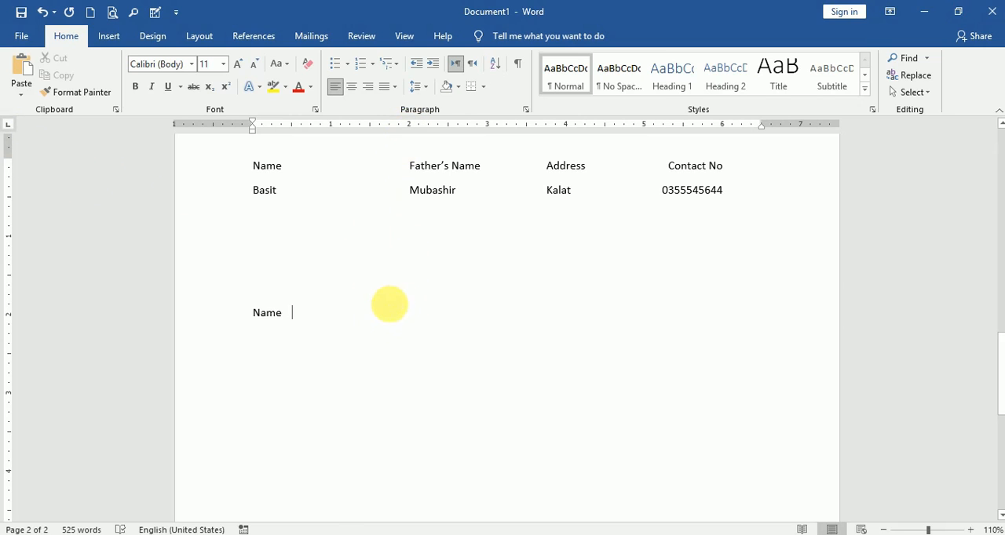
left_click(410, 127)
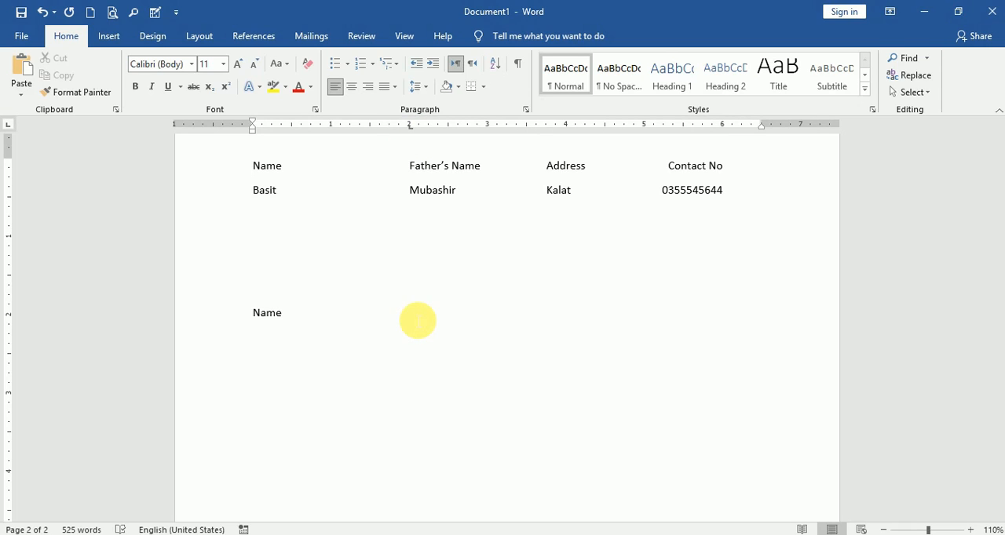
type("a")
type("ther'sName")
Add a centre tab stop at about 4.1 inches on the heading line and enter Address at it
key("Tab")
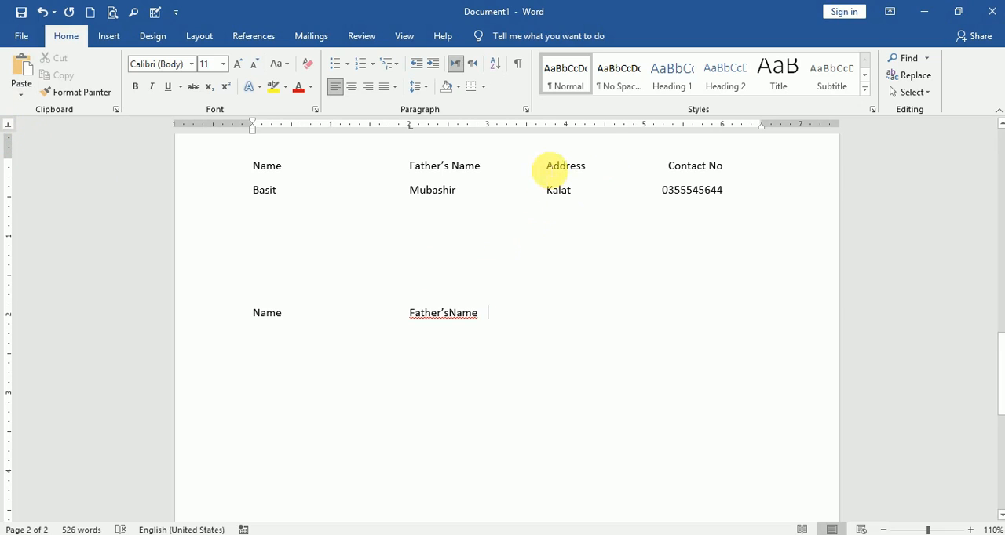
left_click(576, 125)
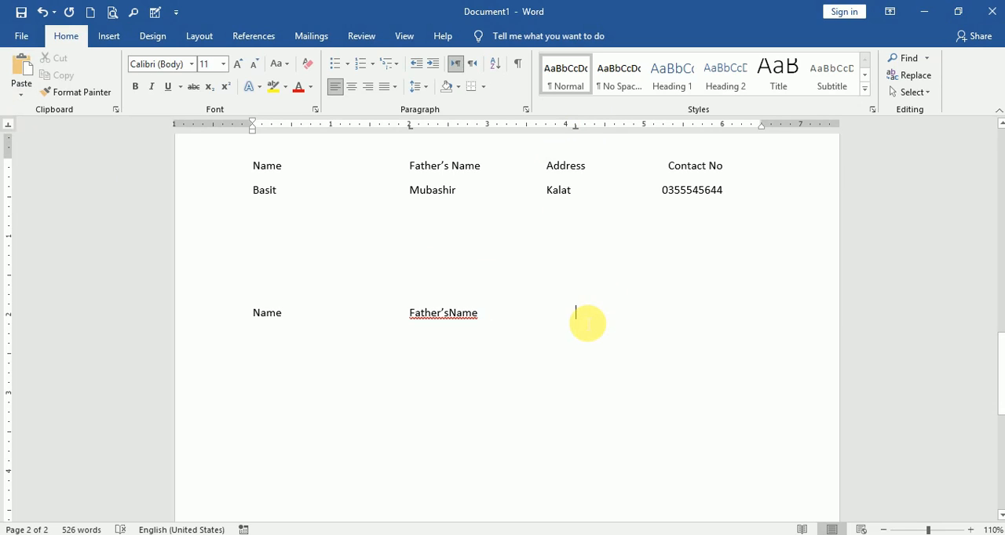
type("Add")
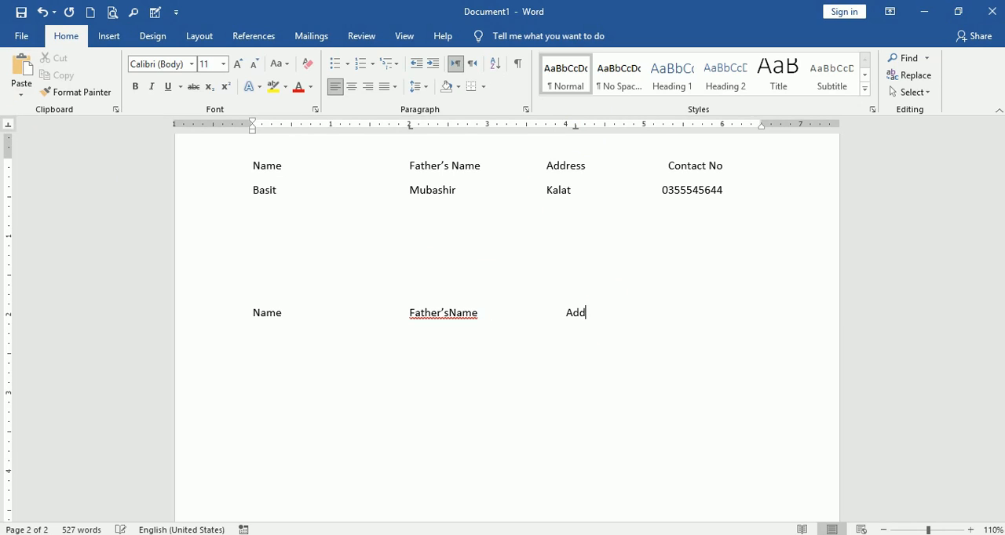
type("rees")
key("BackSpace")
key("BackSpace")
type("ss")
left_click_drag(576, 128, 576, 128)
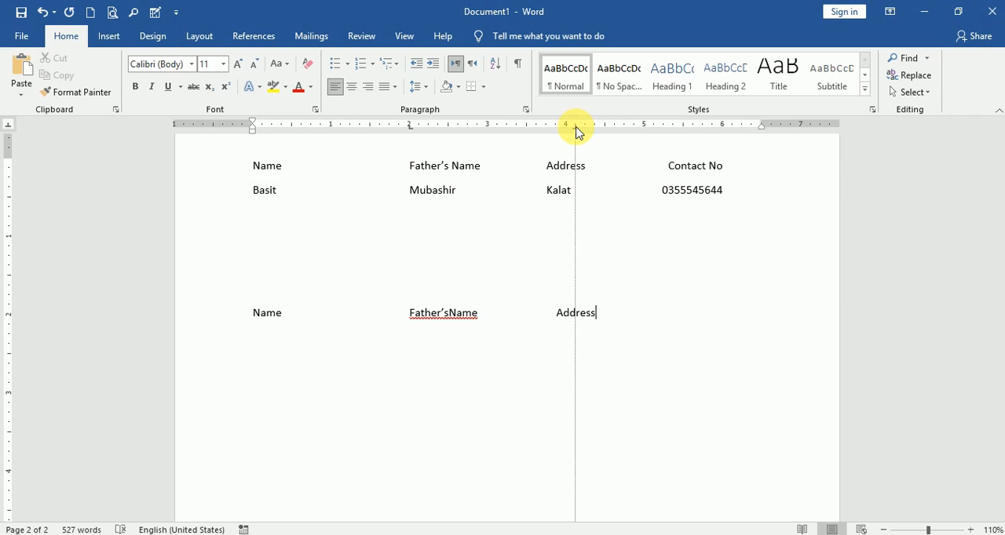
left_click_drag(577, 132, 577, 132)
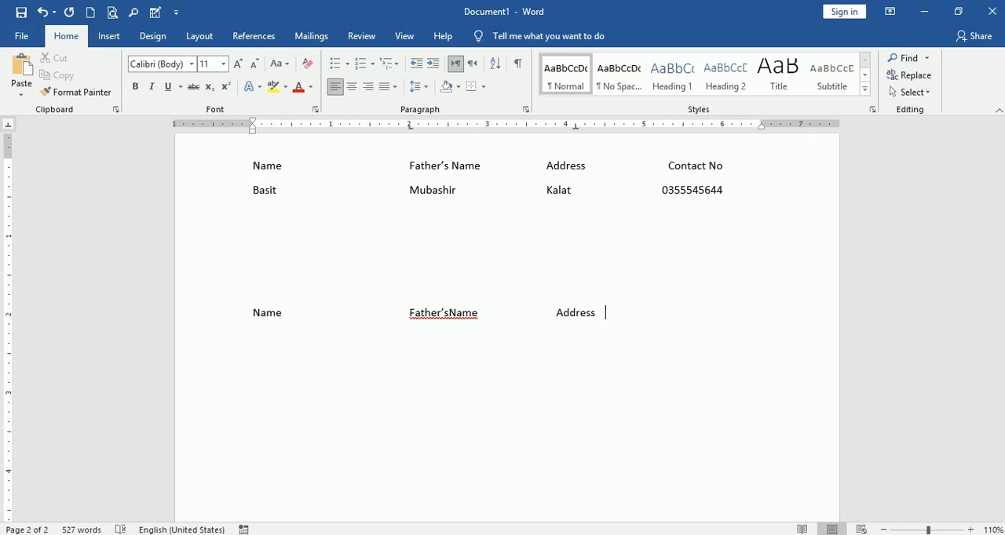
Add a right tab stop at 6 inches on the heading line and enter Contact No at it
left_click(8, 125)
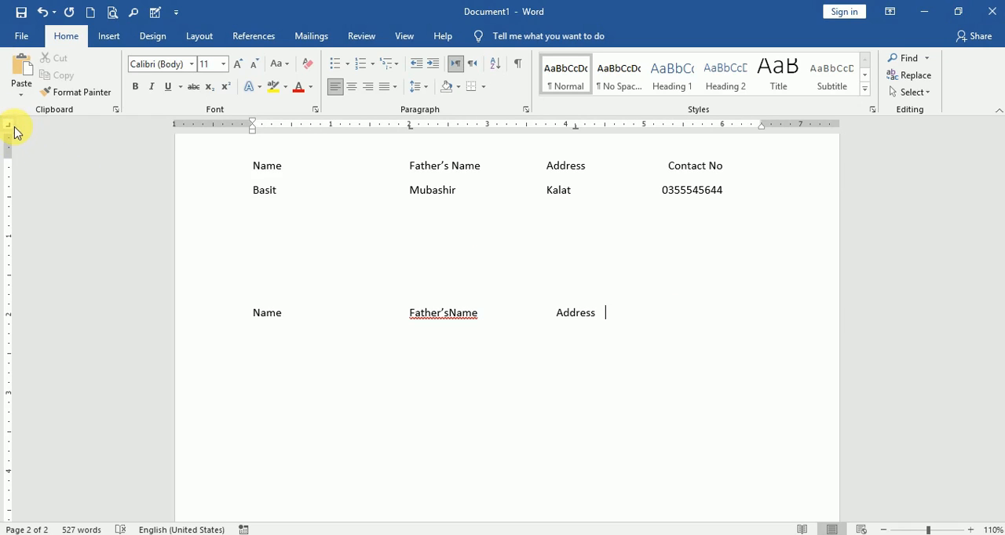
left_click(721, 124)
key("Tab")
type("Contact")
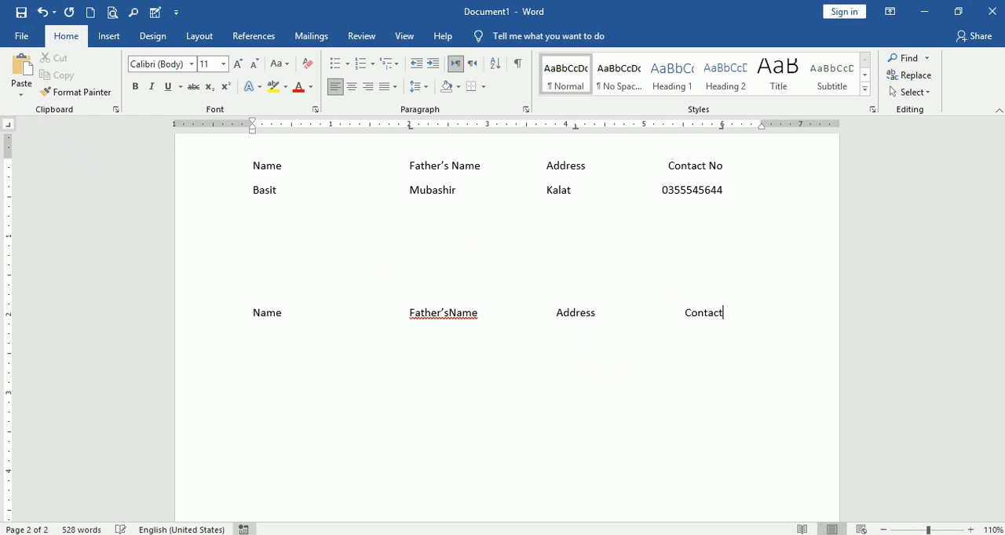
type(" No")
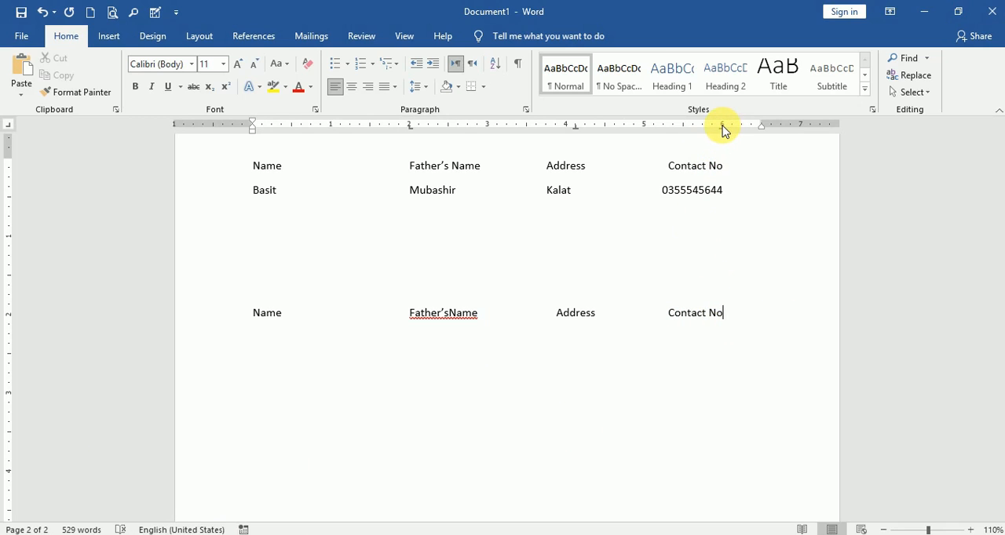
left_click_drag(722, 125, 722, 126)
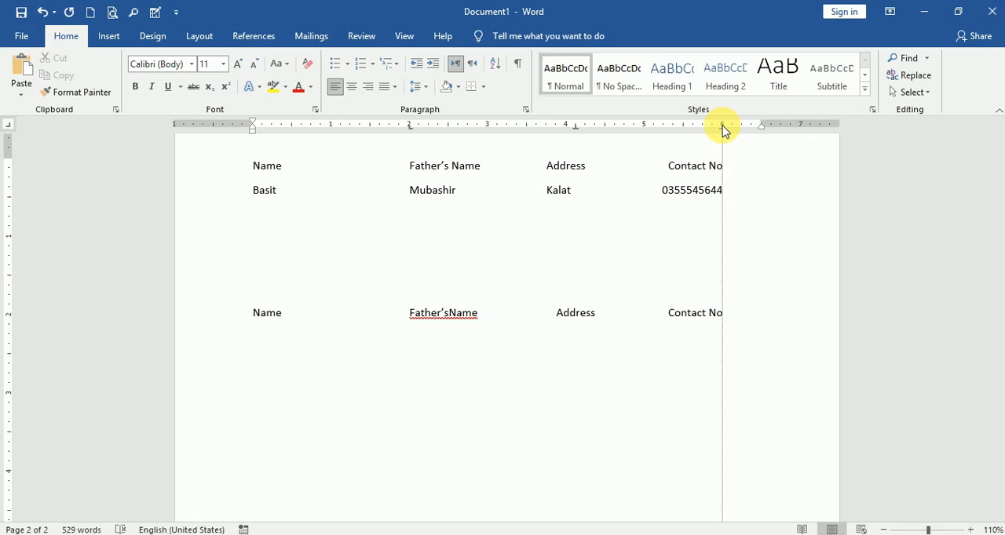
left_click_drag(723, 127, 723, 127)
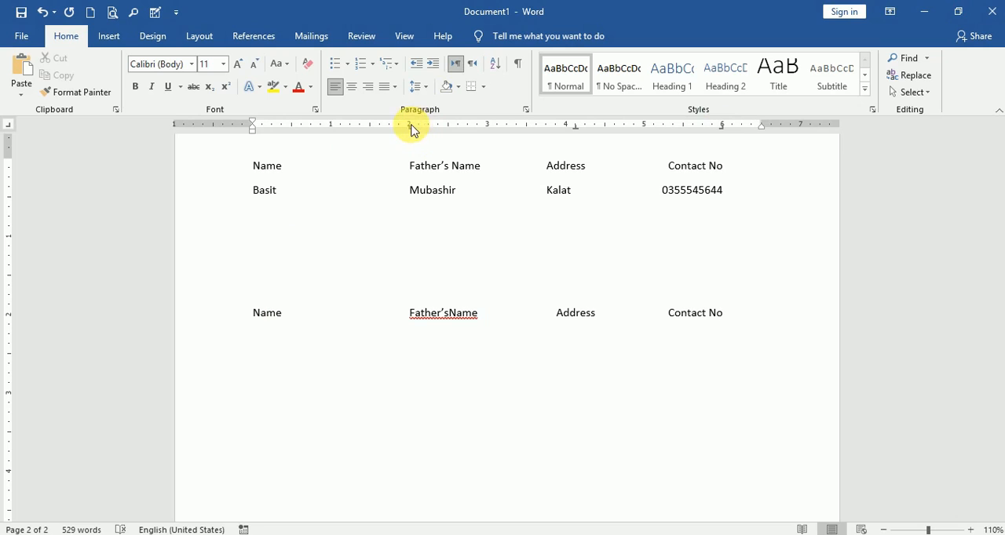
left_click_drag(409, 126, 409, 128)
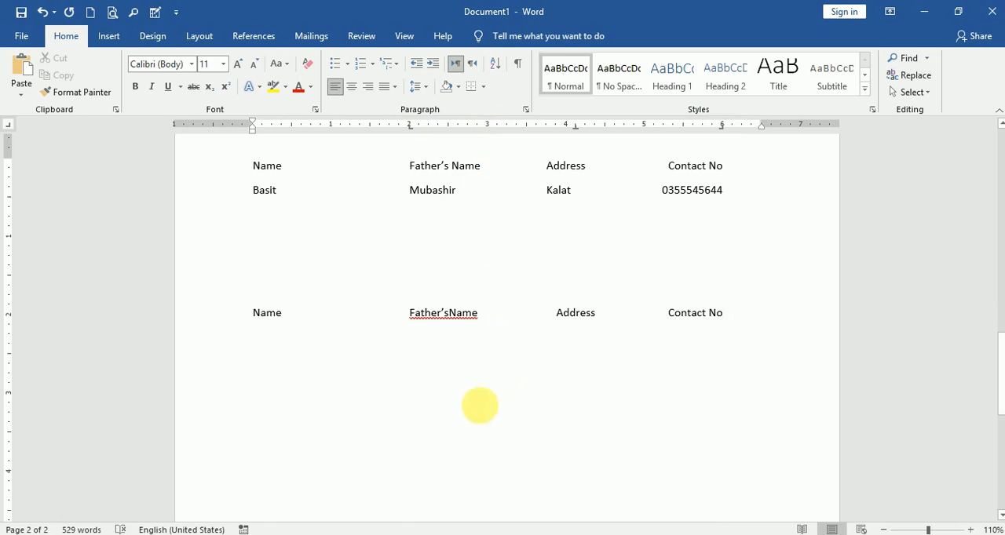
Add a decimal tab stop at 3 inches on an empty line below the headings and enter 5000.59 at it
scroll(416, 393, "down", 2)
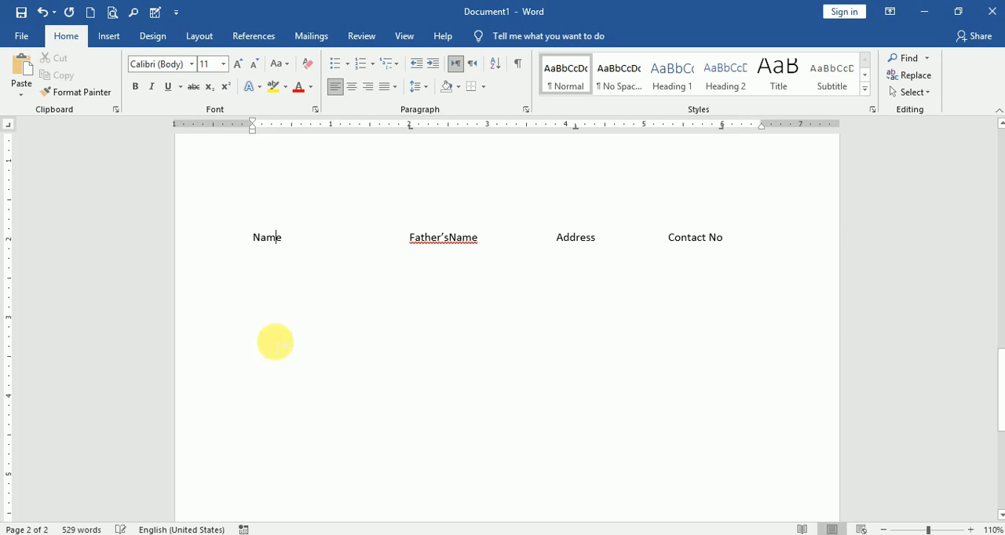
left_click(277, 345)
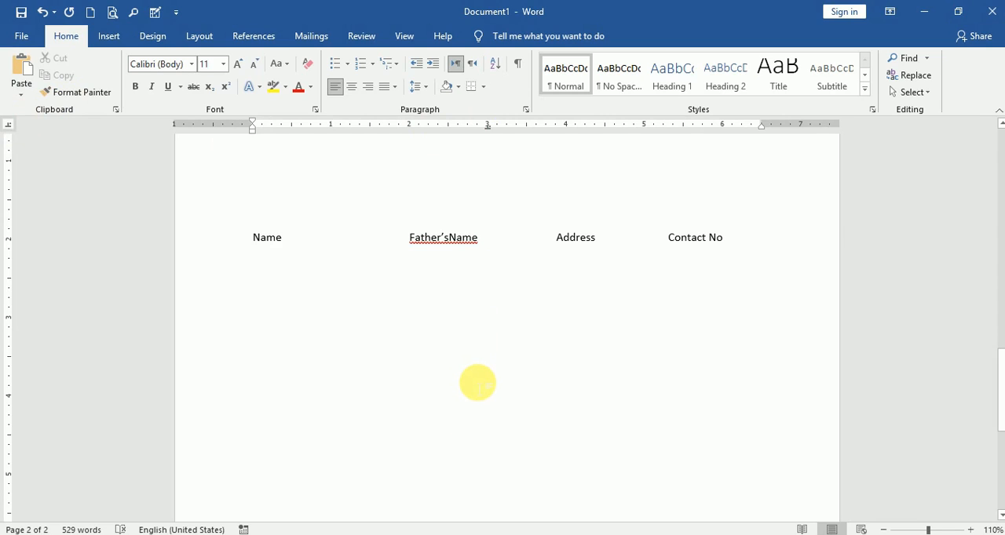
key("Tab")
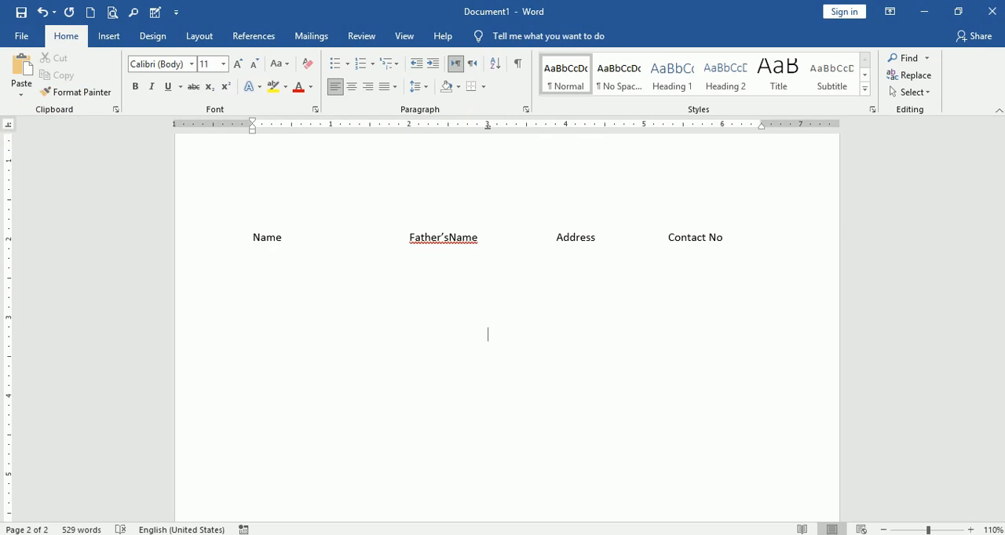
type("5000")
left_click(487, 126)
type(".")
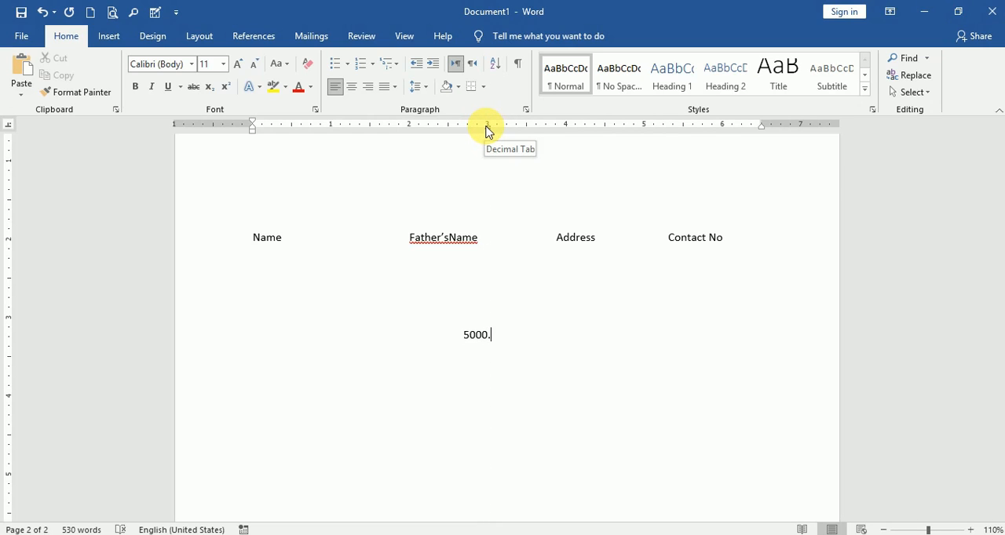
type("59")
left_click(488, 126)
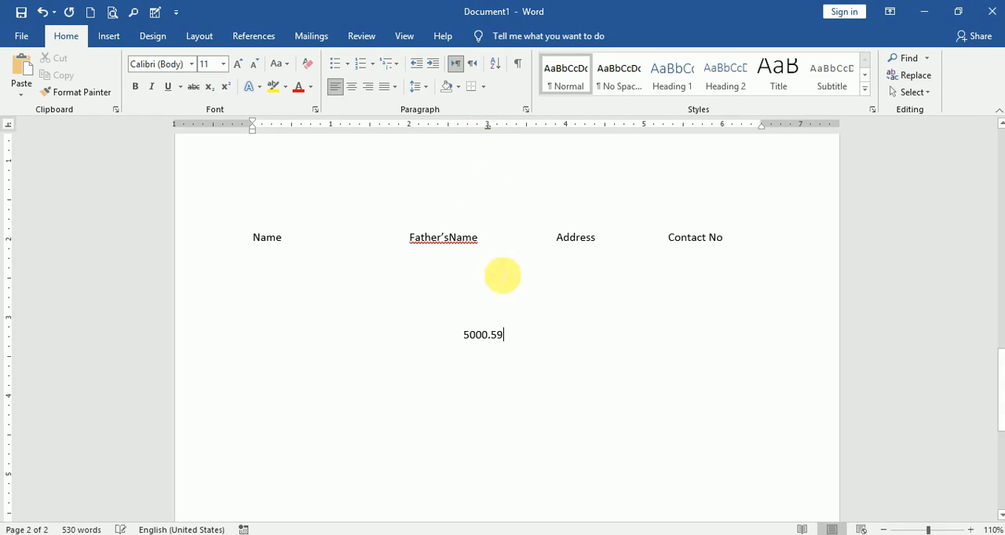
Enter Name at the margin on the line below 5000.59 and add a bar tab stop at about 2.6 inches
left_click(246, 437)
left_click(527, 353)
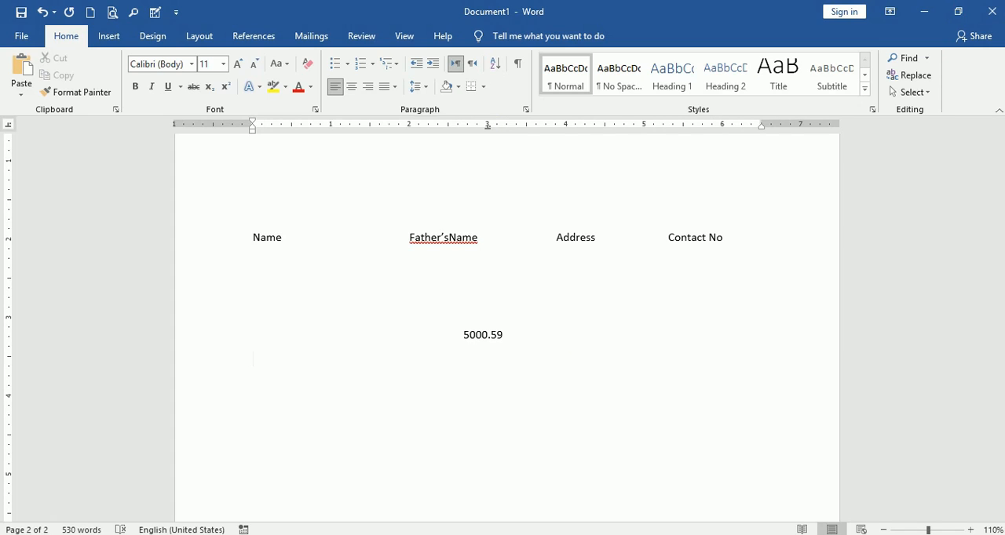
type("Name")
key("BackSpace")
key("BackSpace")
type("me")
key("Tab")
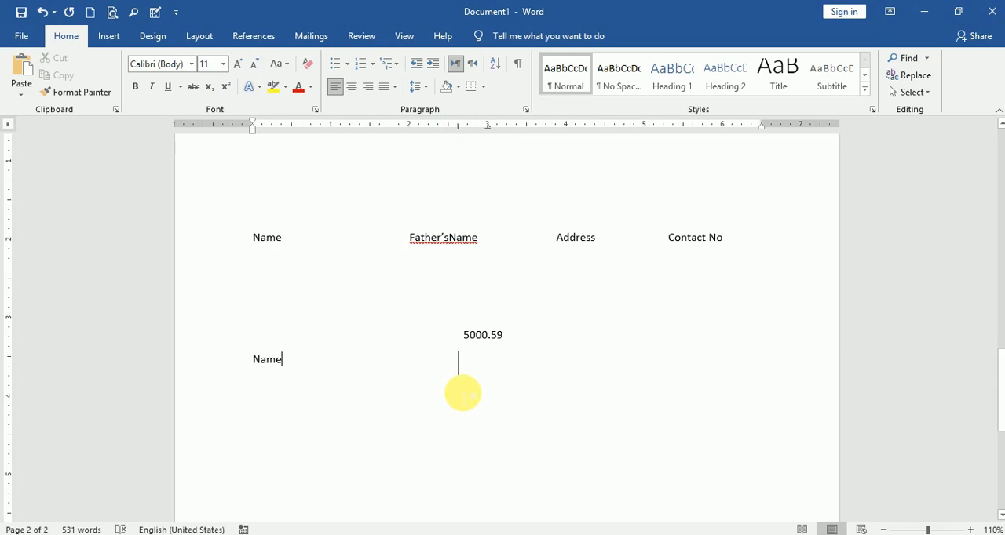
Extend the vertical bar below the Name line by adding four empty lines
key("Return")
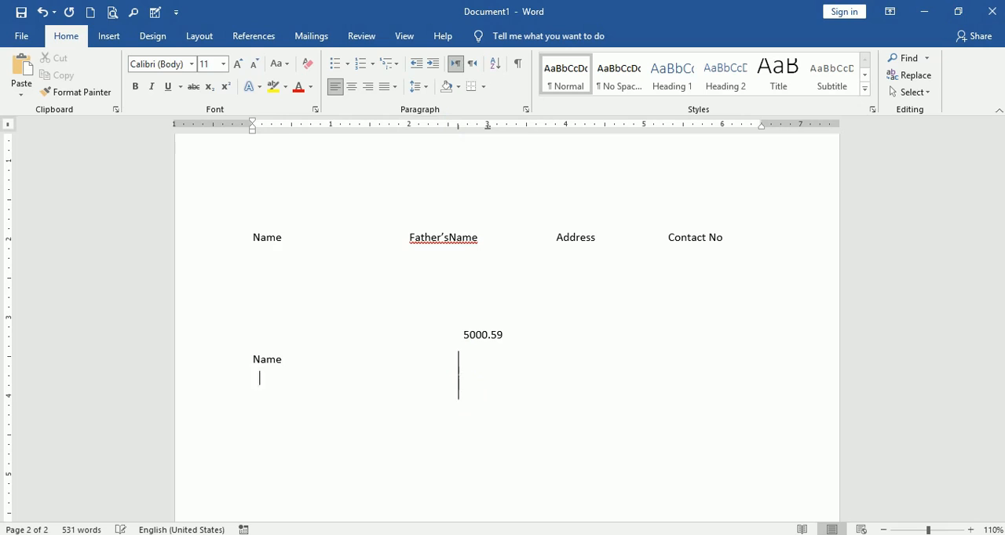
key("Return")
key("Return")
key("Return")
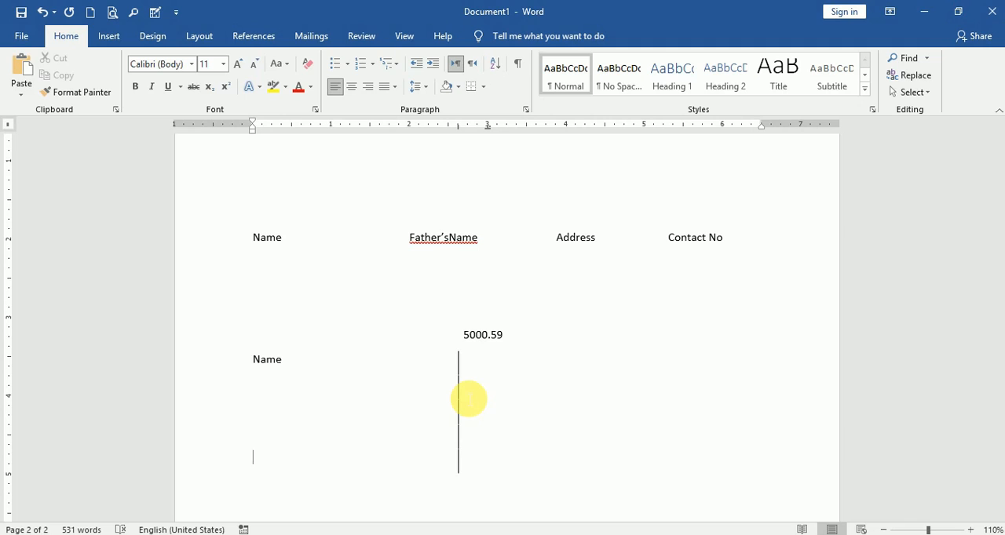
On an empty line further down, set a centre tab stop at the exact position 2 inches
scroll(397, 345, "down", 5)
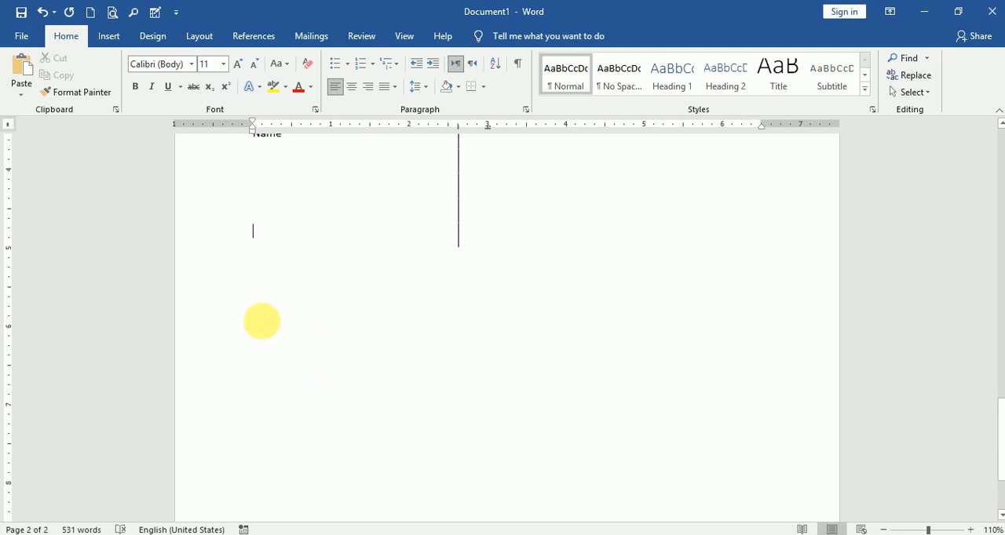
left_click(525, 111)
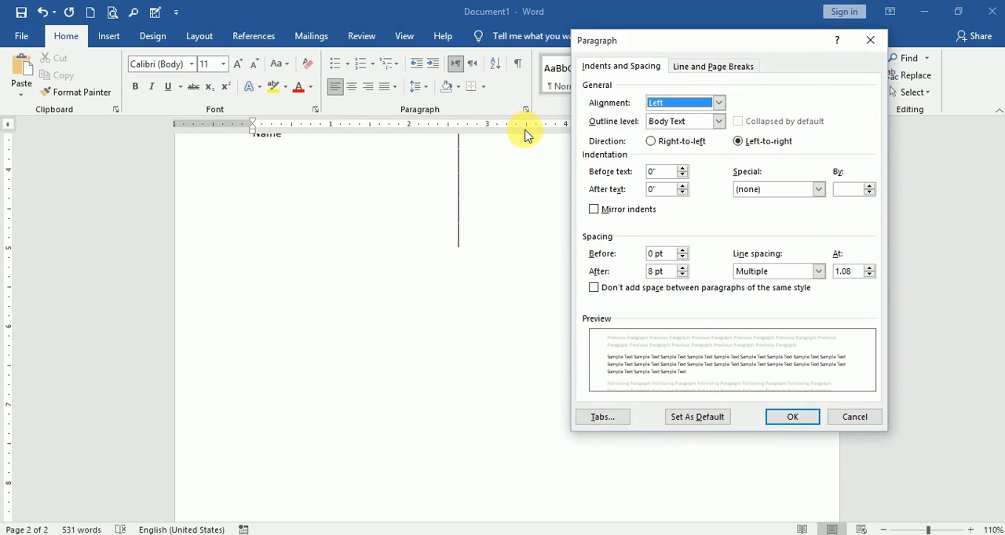
left_click(602, 421)
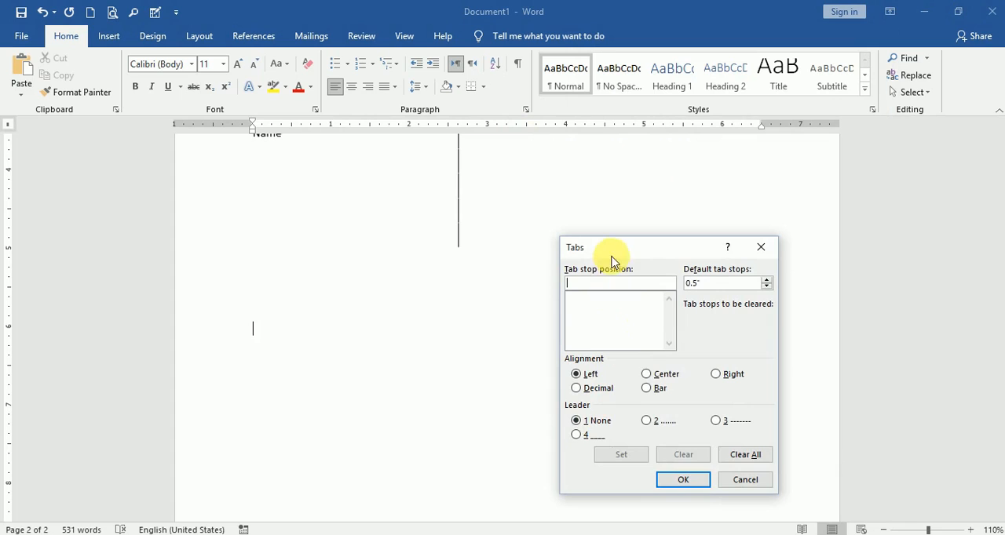
left_click_drag(612, 261, 541, 215)
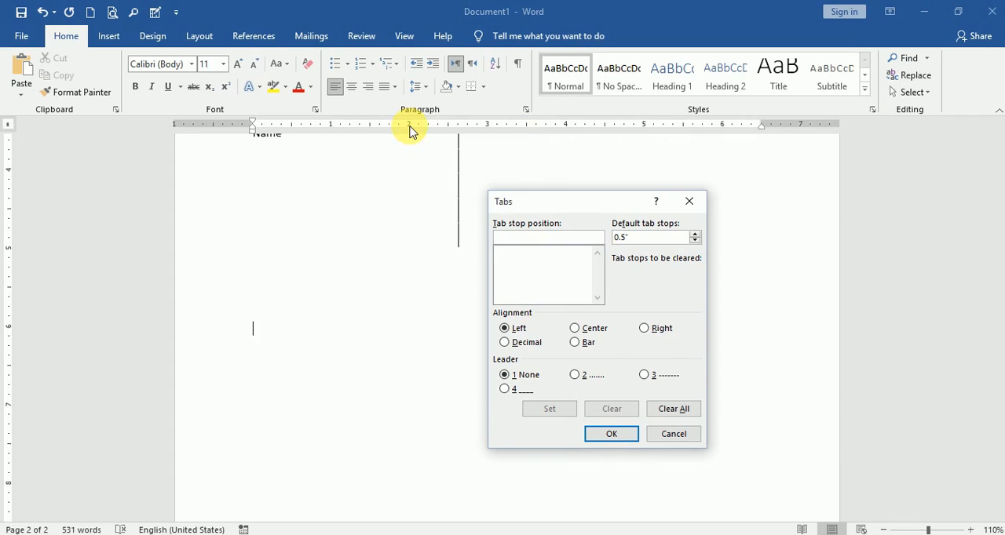
left_click(525, 241)
type("2")
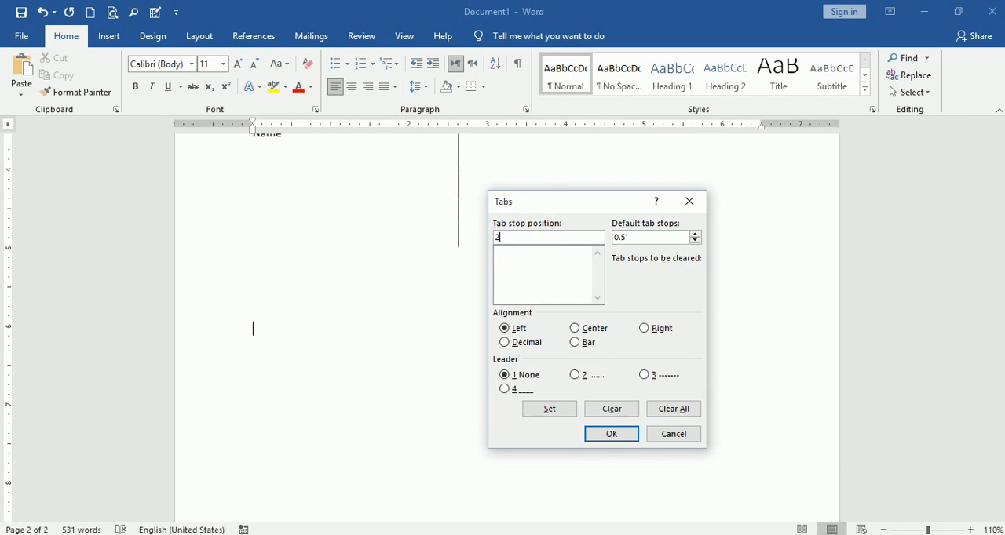
left_click(582, 332)
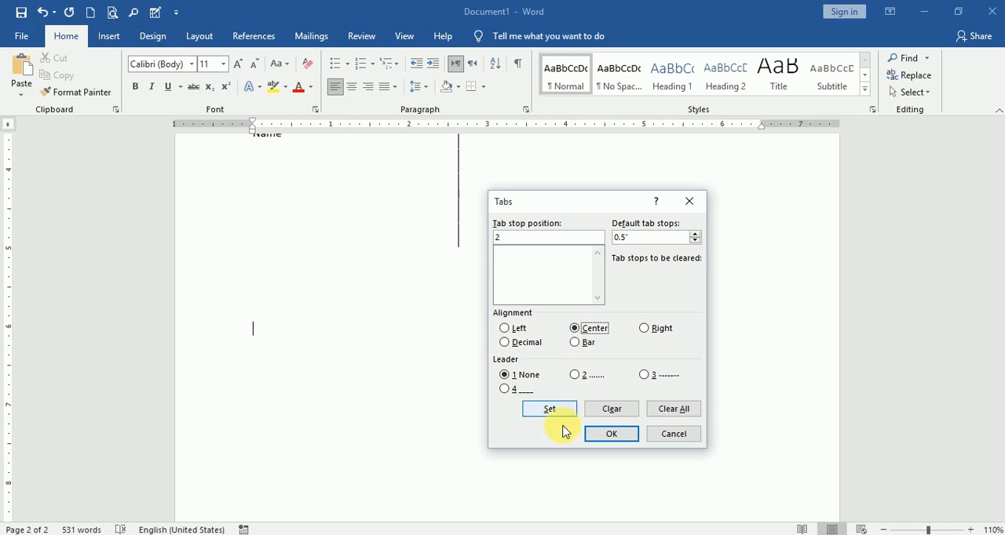
left_click(550, 410)
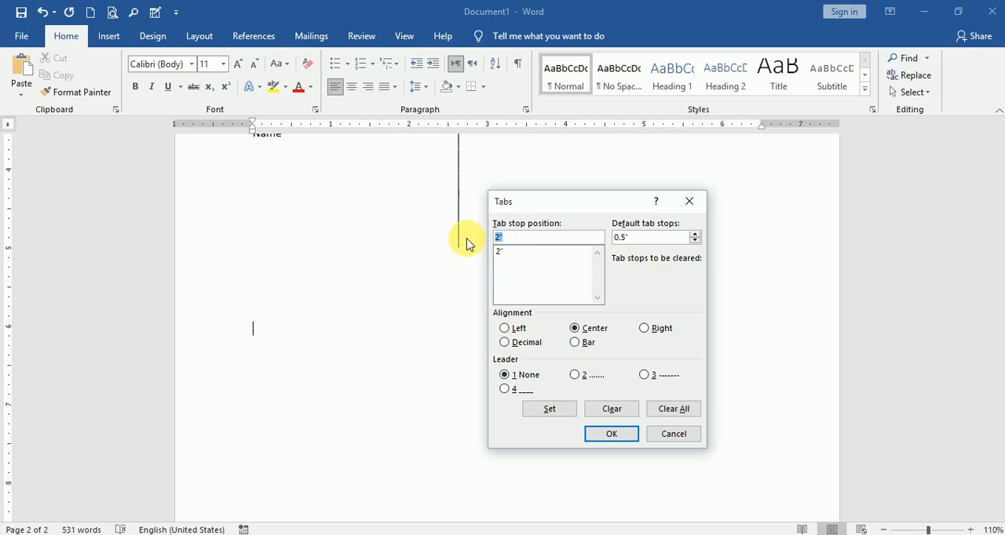
Set a right tab stop at 4 inches for the same line and apply the tab settings
type("4")
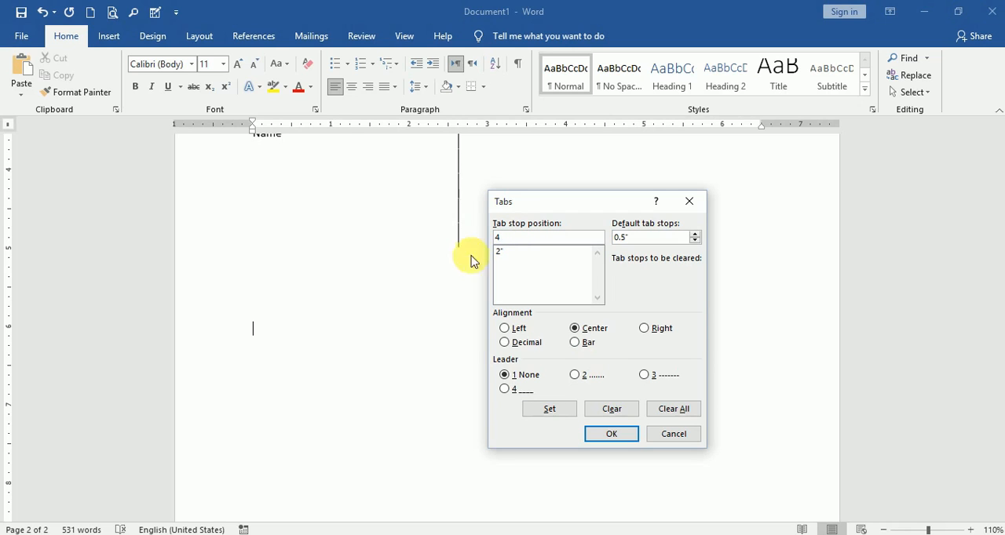
left_click(656, 329)
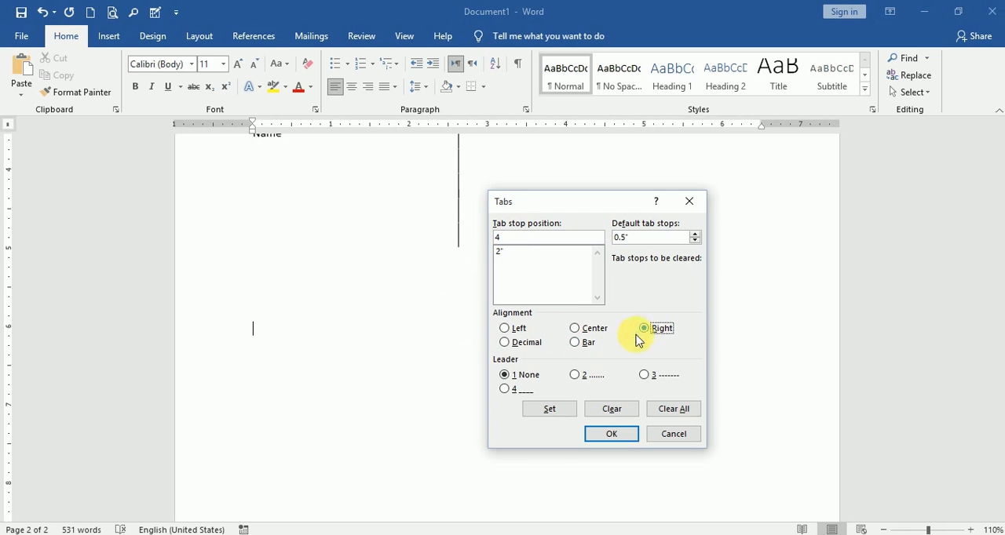
left_click(551, 412)
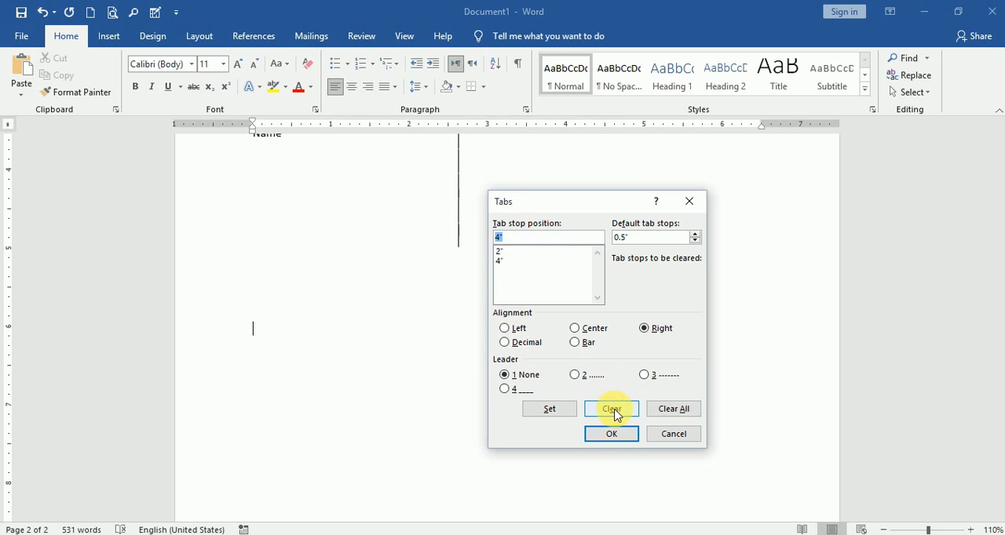
left_click(611, 433)
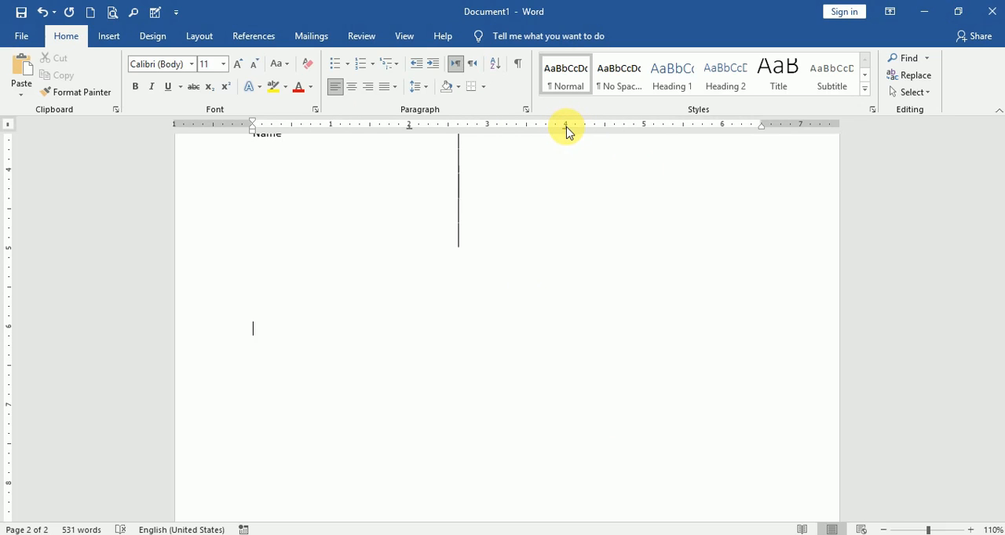
Remove the 4-inch and 2-inch tab stops from the empty line's ruler
left_click_drag(567, 127, 568, 161)
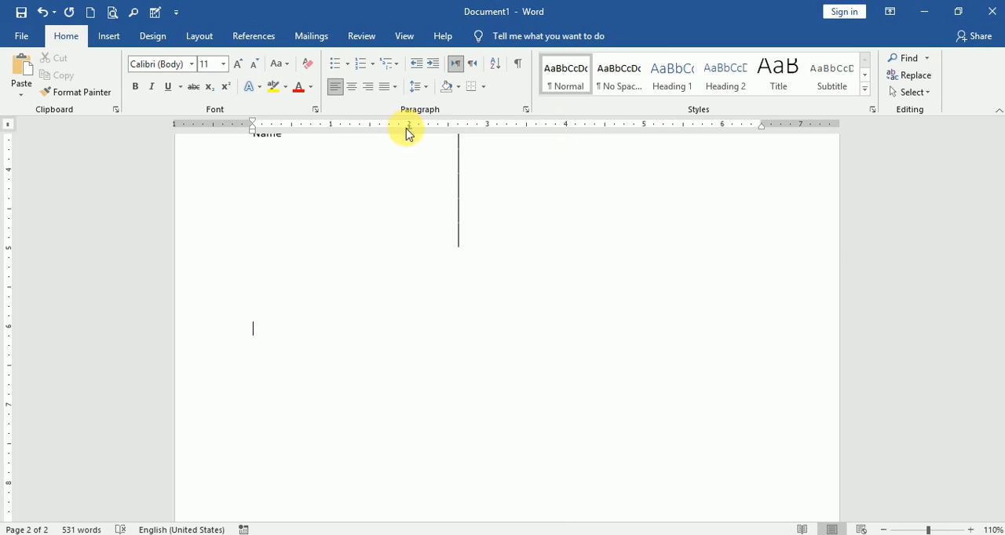
left_click_drag(409, 127, 411, 157)
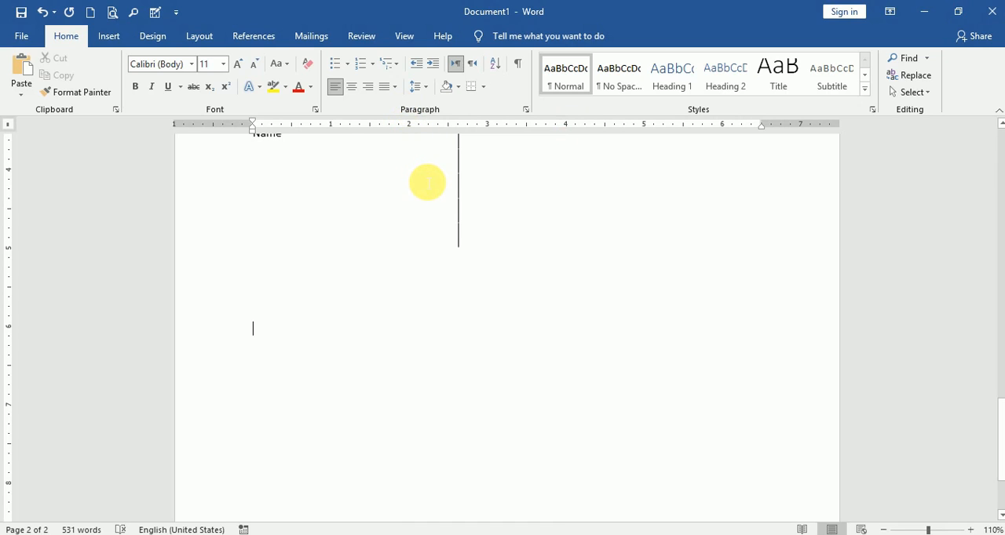
Enter Name on the empty line and give it a left tab stop at 3 inches with the underscore leader
type("Name")
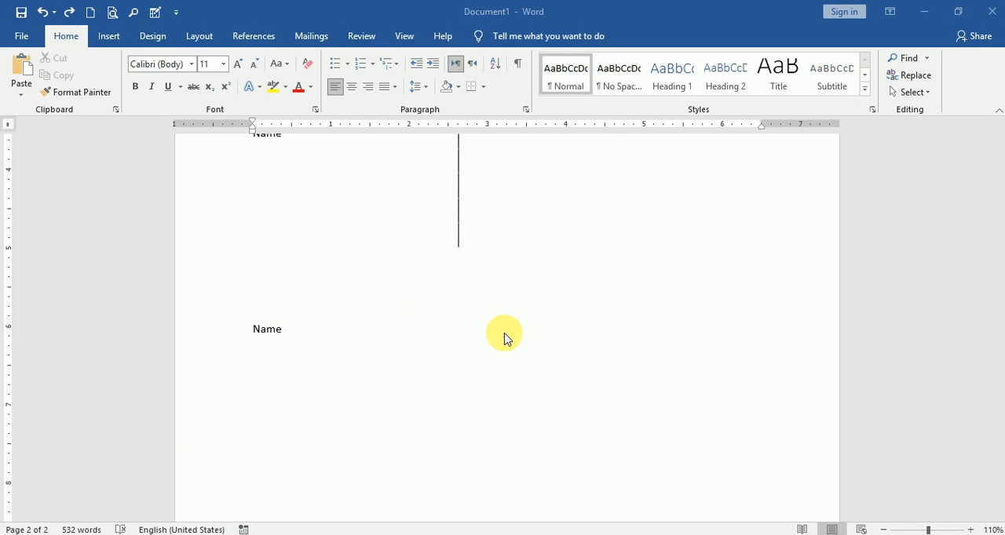
left_click(294, 340)
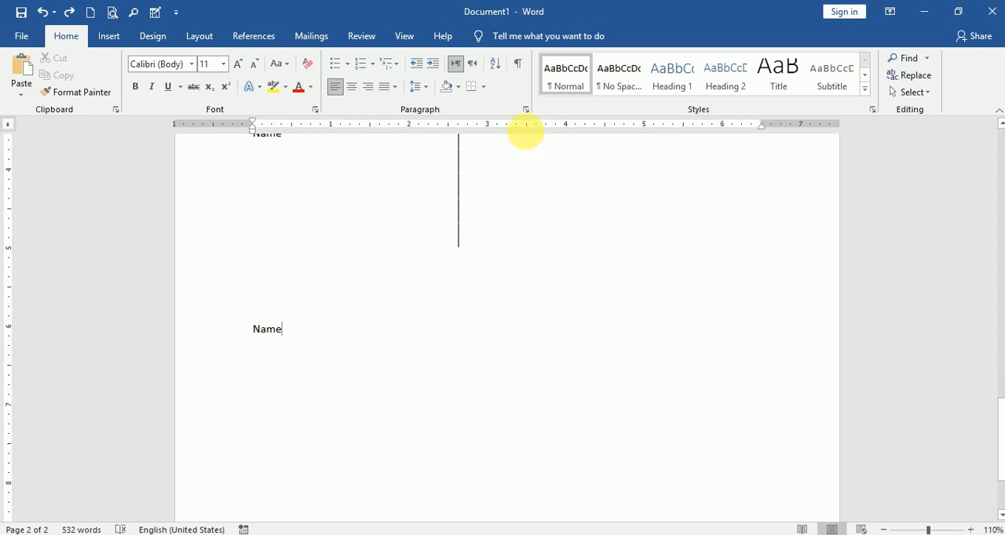
left_click(525, 110)
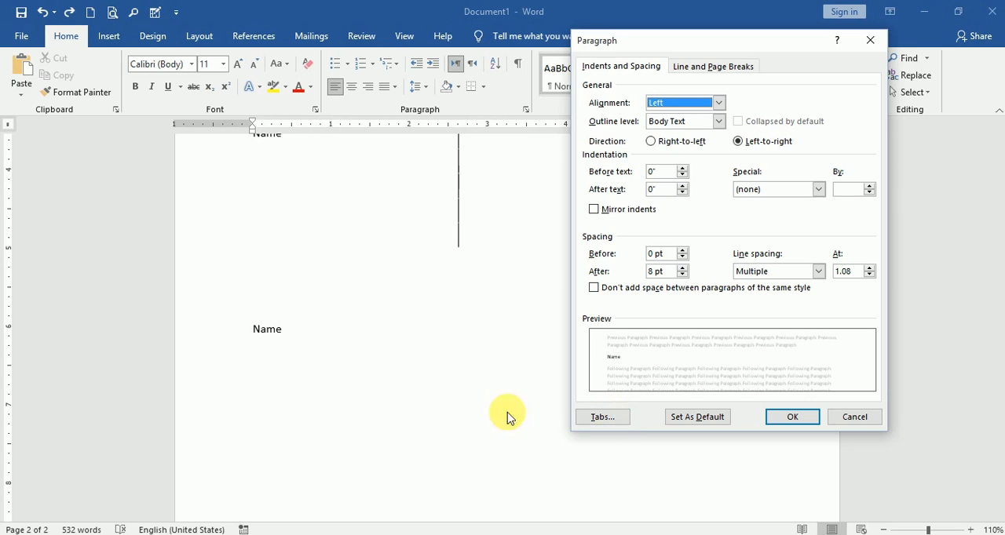
left_click(589, 416)
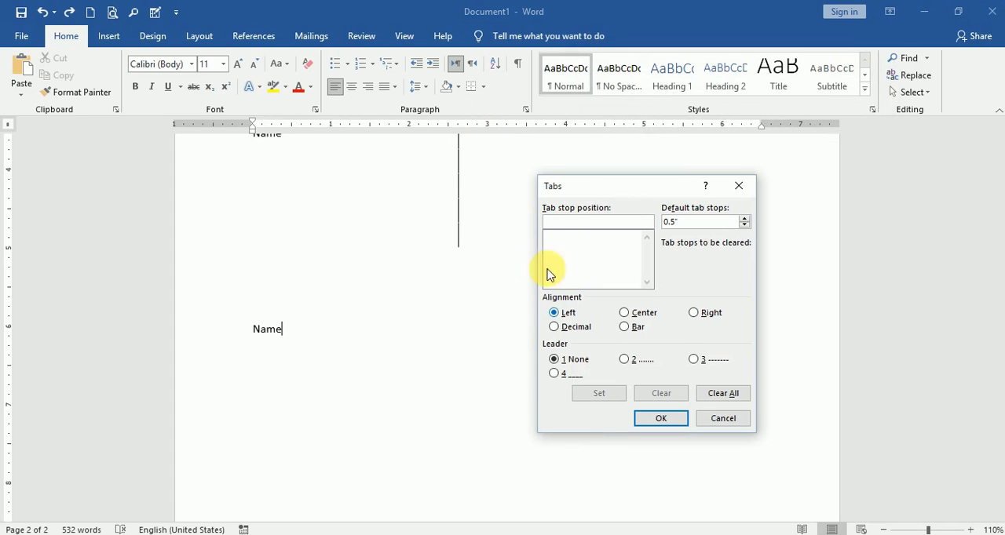
type("3")
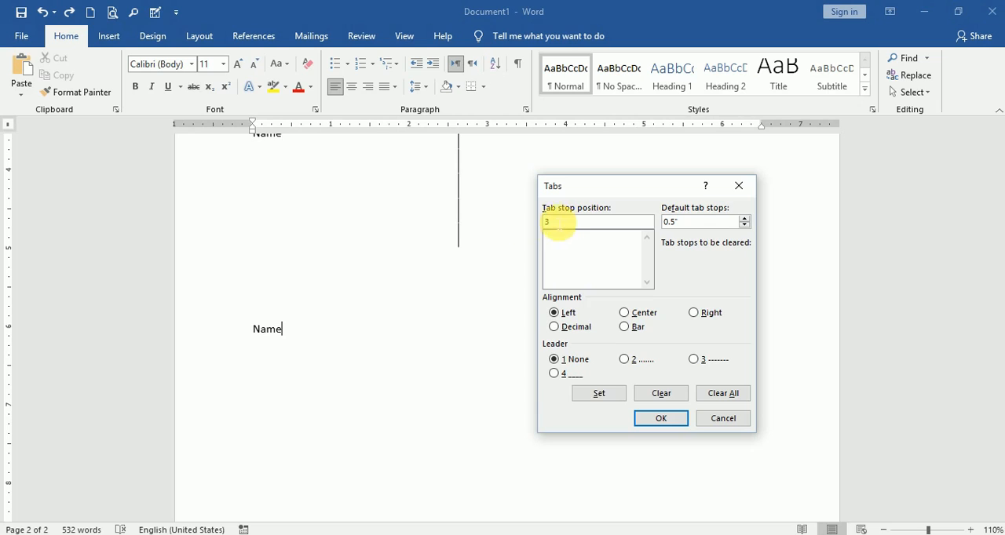
left_click(554, 375)
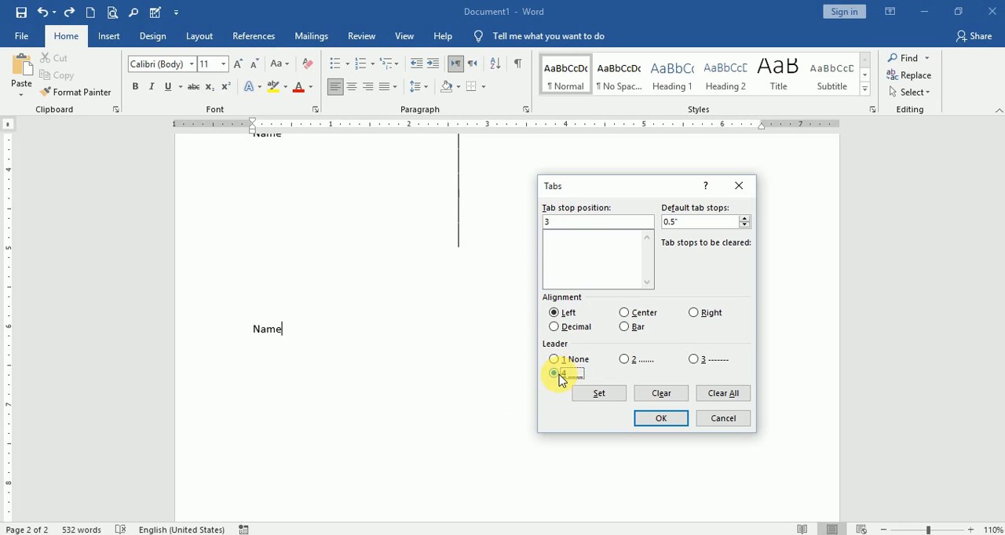
left_click(661, 418)
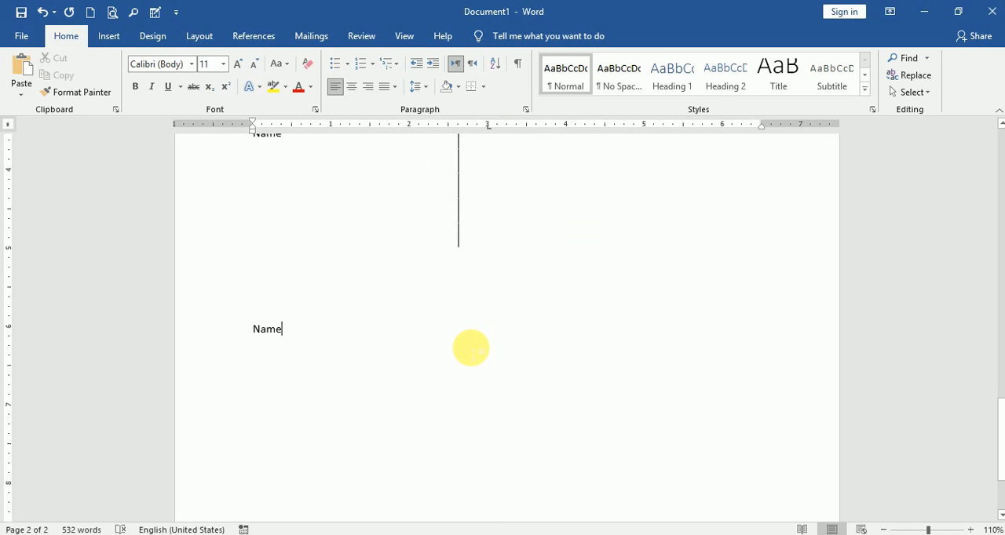
Insert the underscore leader line after Name and enter Father’s Name: at the 3-inch tab stop
key("Tab")
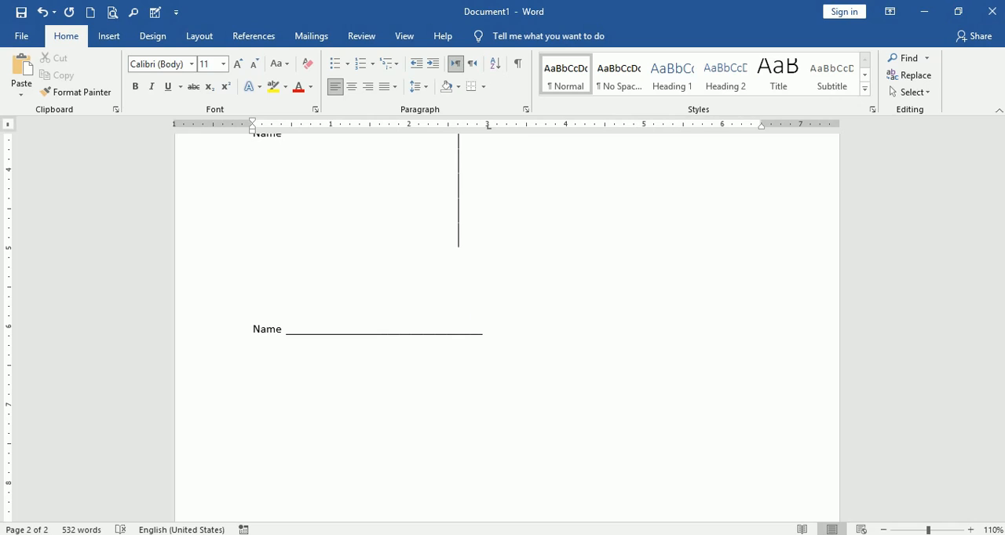
type("Father’s Name:")
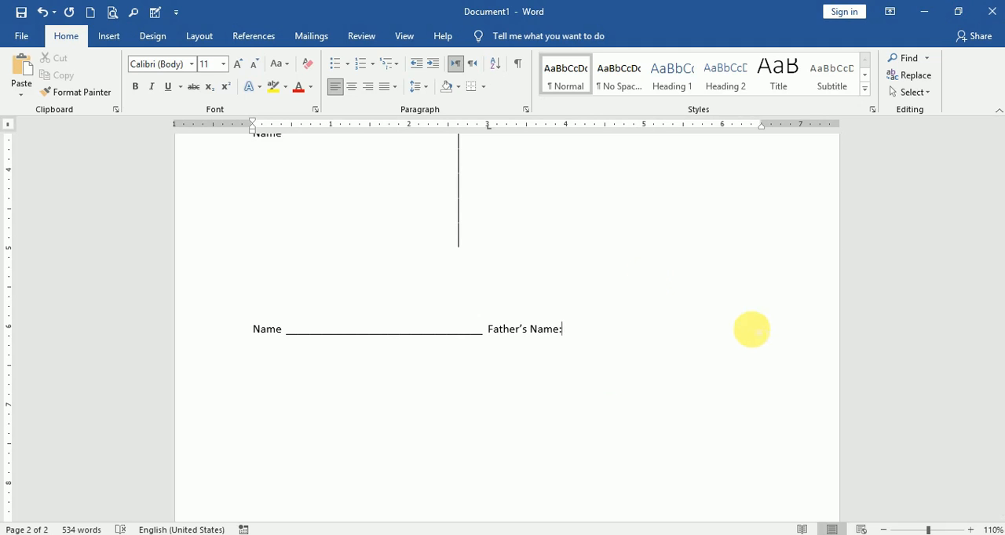
Add a left tab stop at 6 inches with the underscore leader and insert the leader line after Father’s Name:
left_click(524, 110)
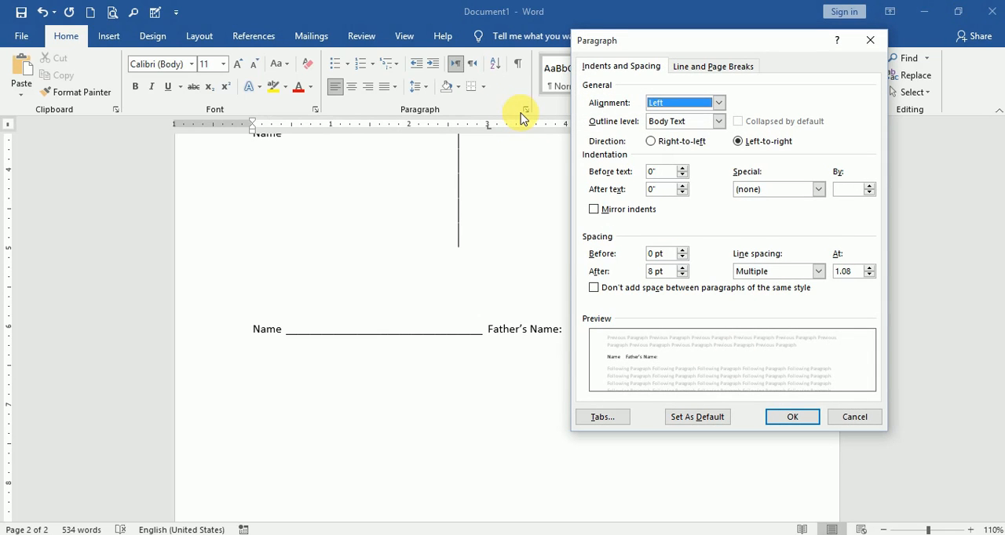
left_click(603, 418)
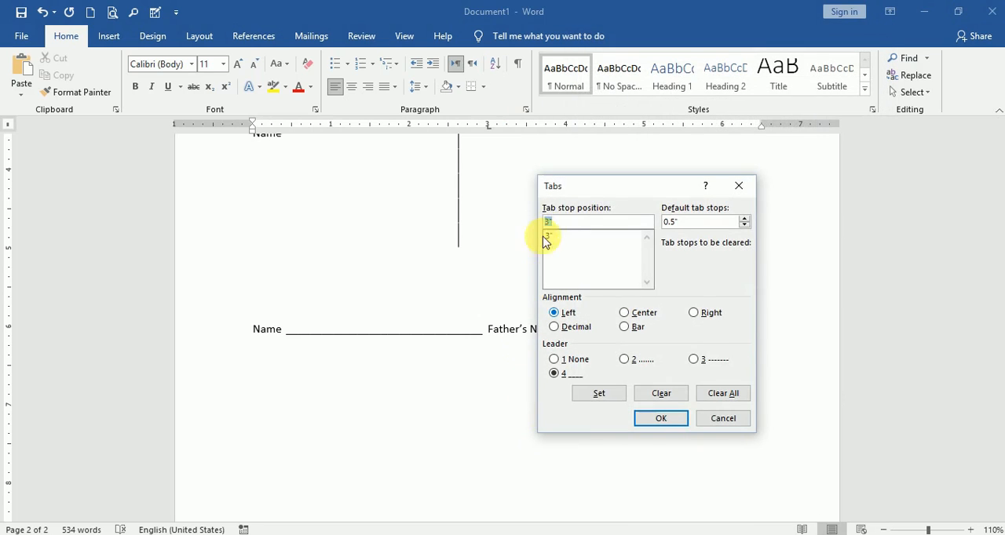
left_click_drag(565, 188, 672, 186)
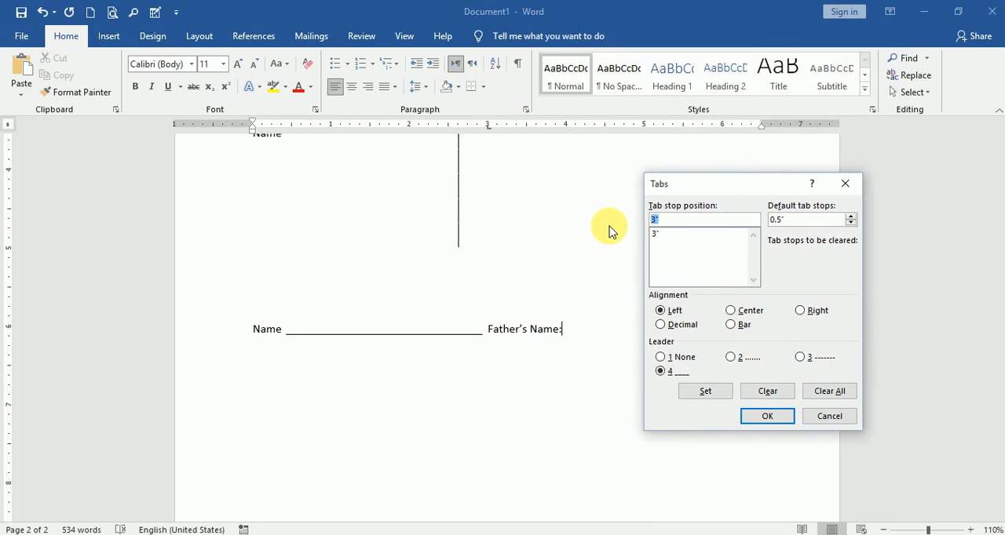
type("6")
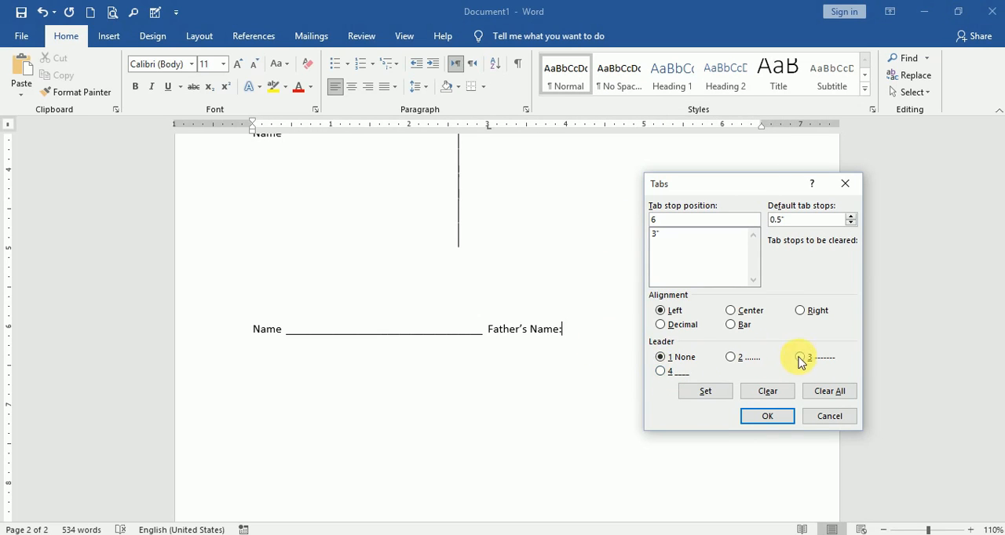
left_click(662, 372)
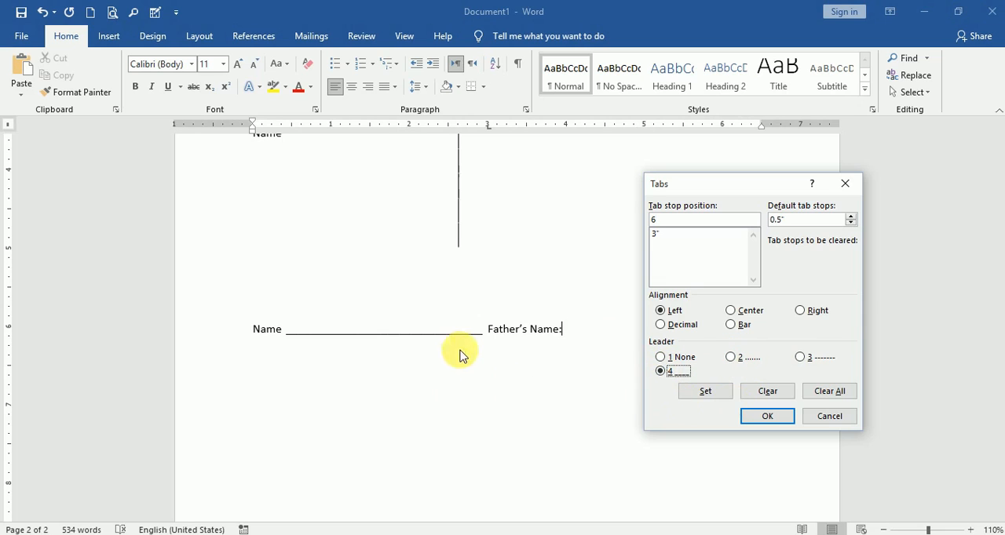
left_click(767, 416)
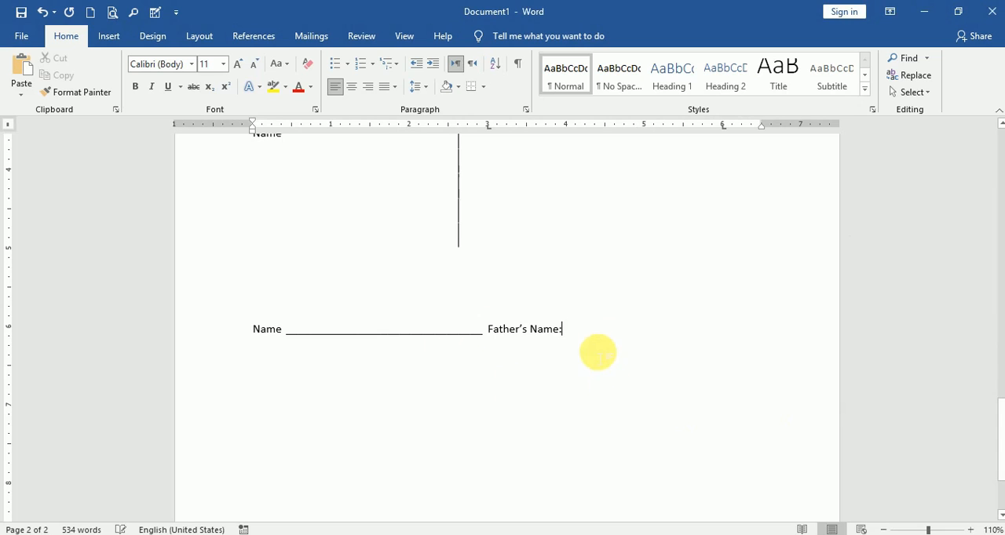
key("Tab")
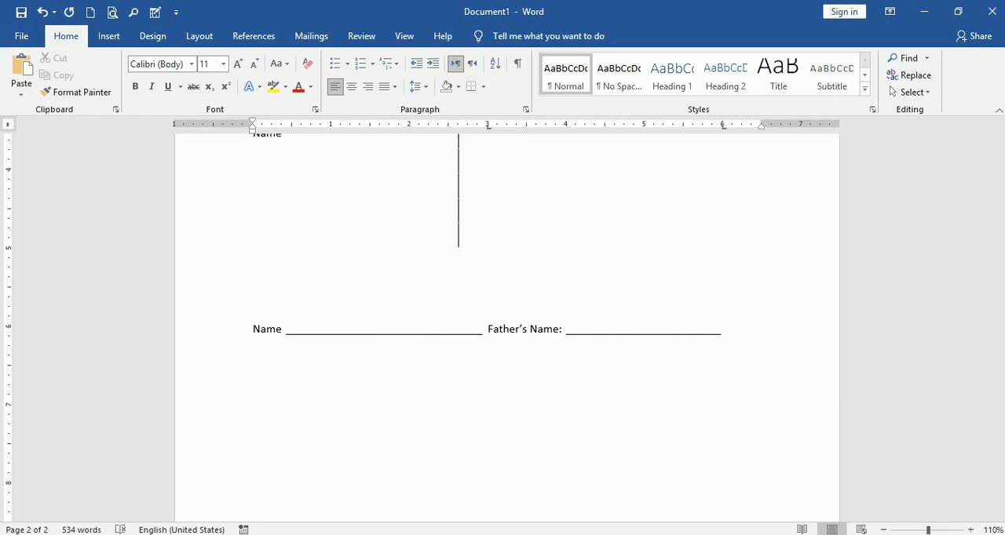